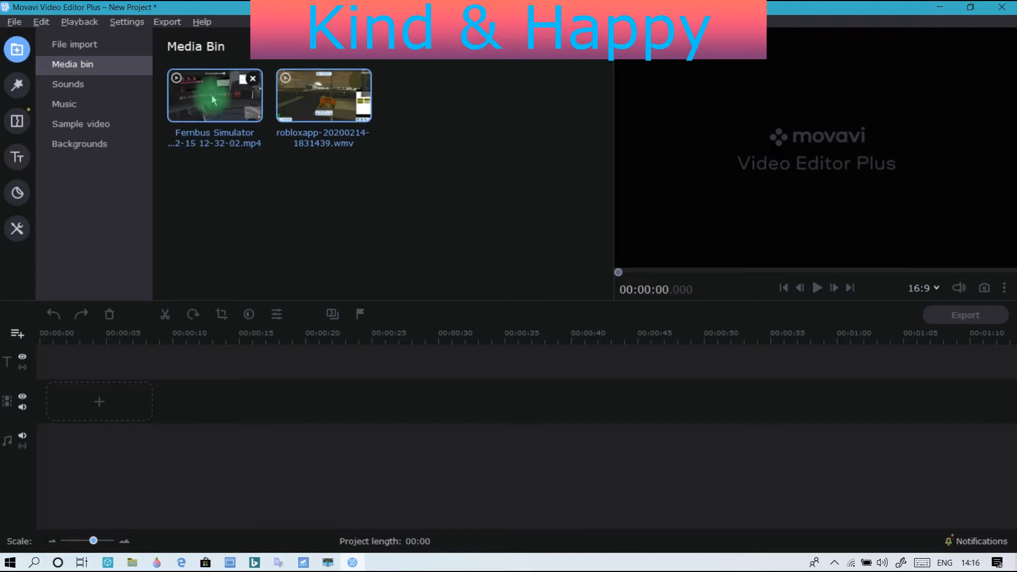
pyautogui.moveTo(214, 100); pyautogui.dragTo(111, 392)
pyautogui.rightClick(522, 409)
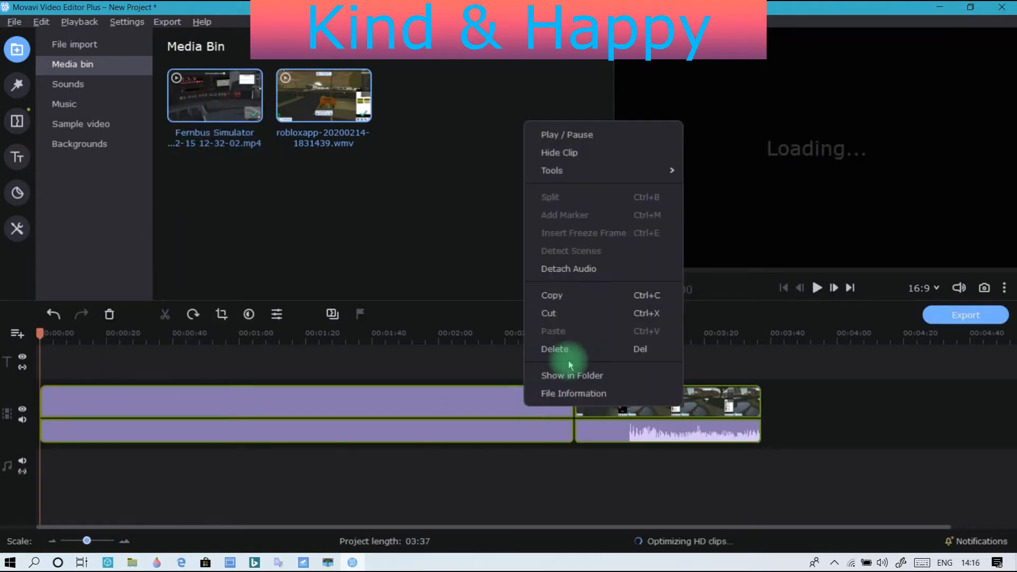
pyautogui.click(408, 226)
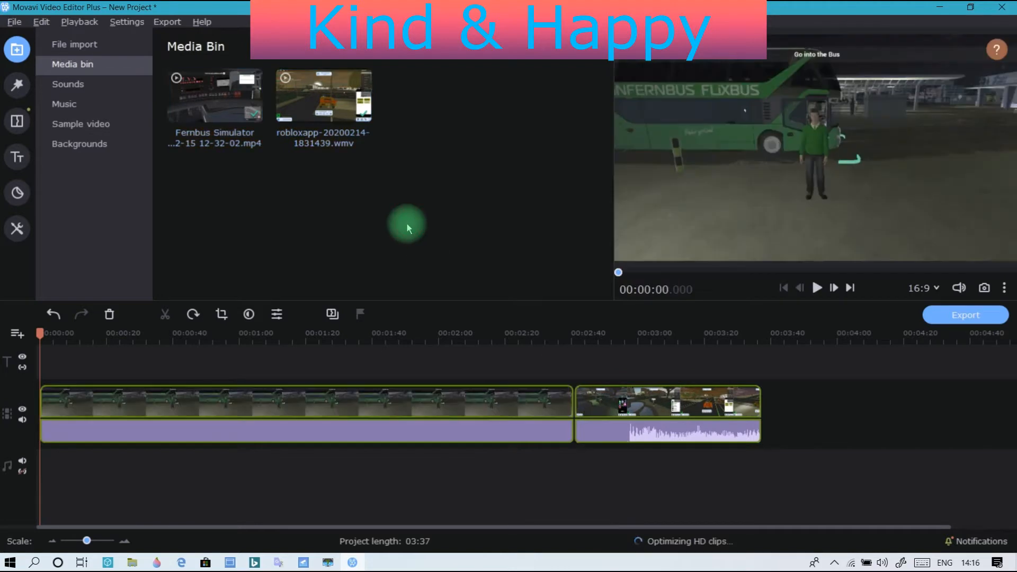
pyautogui.click(236, 119)
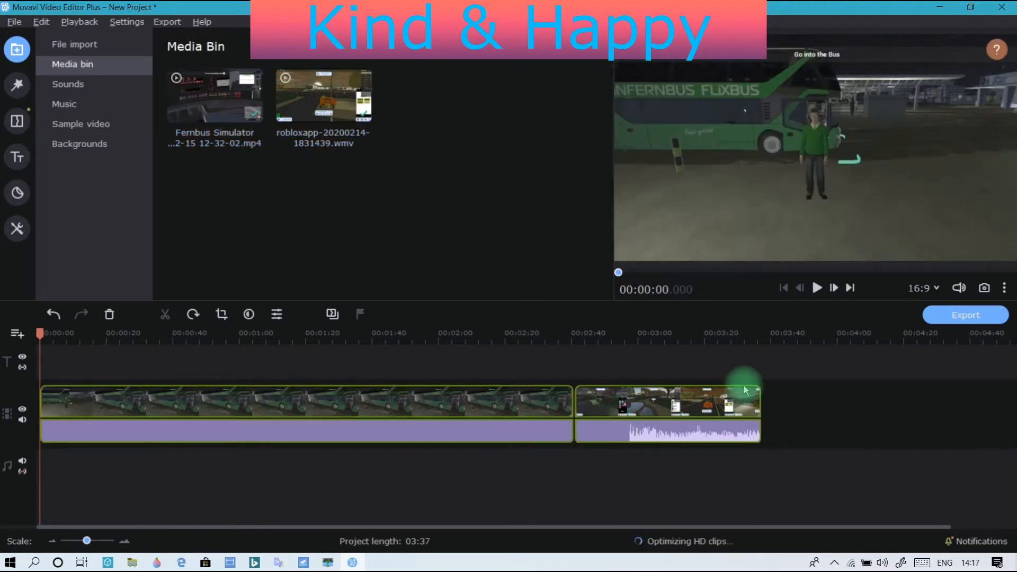
pyautogui.click(759, 394)
pyautogui.hotkey('ctrl', 'a')
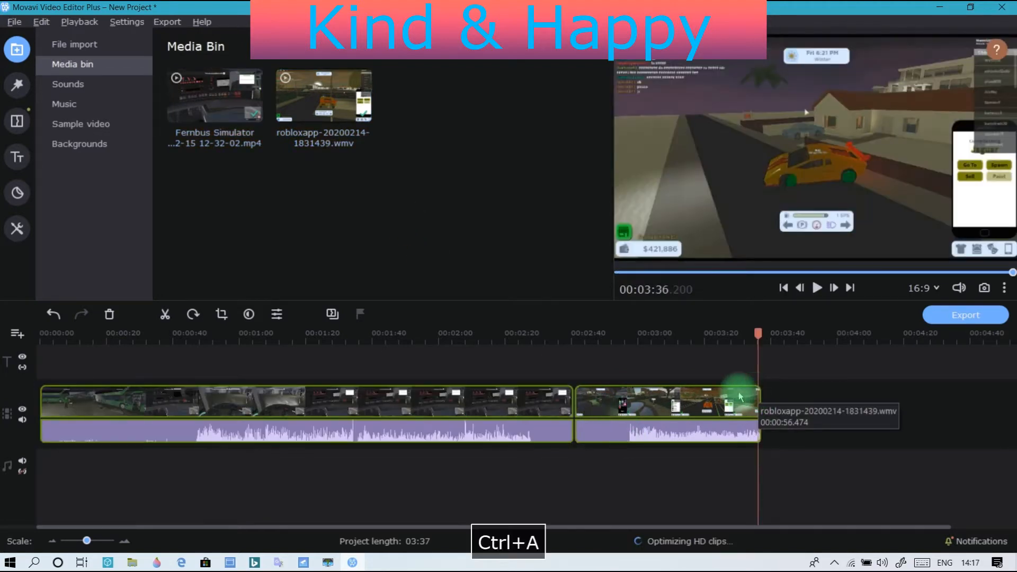
pyautogui.rightClick(691, 407)
pyautogui.click(721, 344)
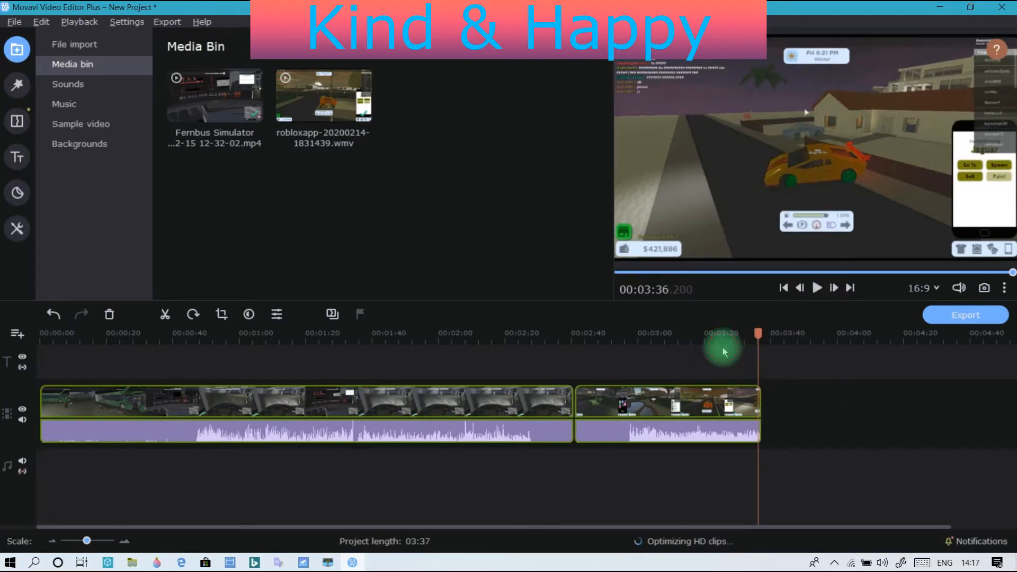
# Step: Place the robloxapp-20200214-1831439.wmv clip on the video track twice, one copy directly after the other
pyautogui.moveTo(218, 106); pyautogui.dragTo(181, 141)
pyautogui.moveTo(330, 112); pyautogui.dragTo(102, 386)
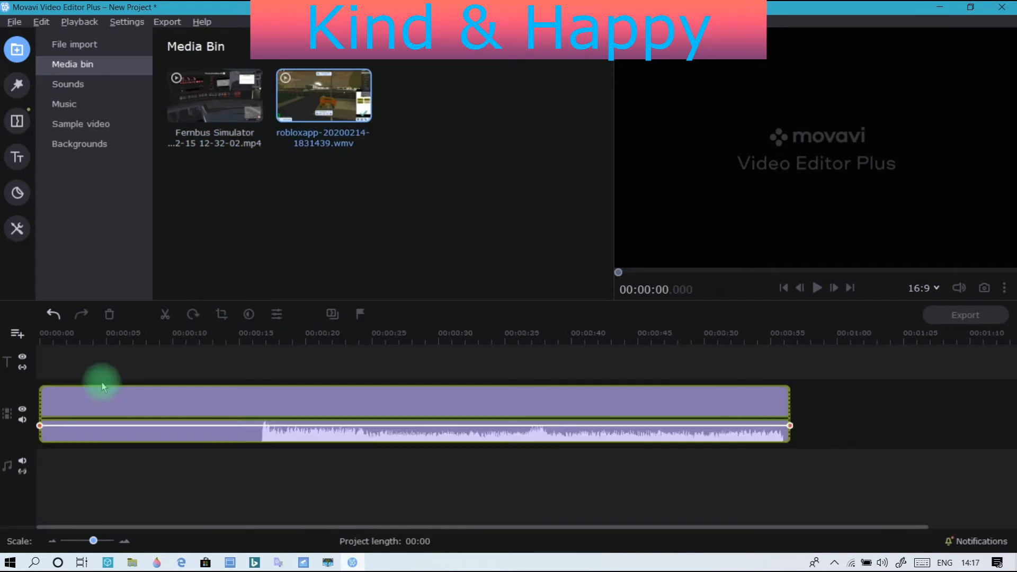
pyautogui.moveTo(304, 137); pyautogui.dragTo(856, 426)
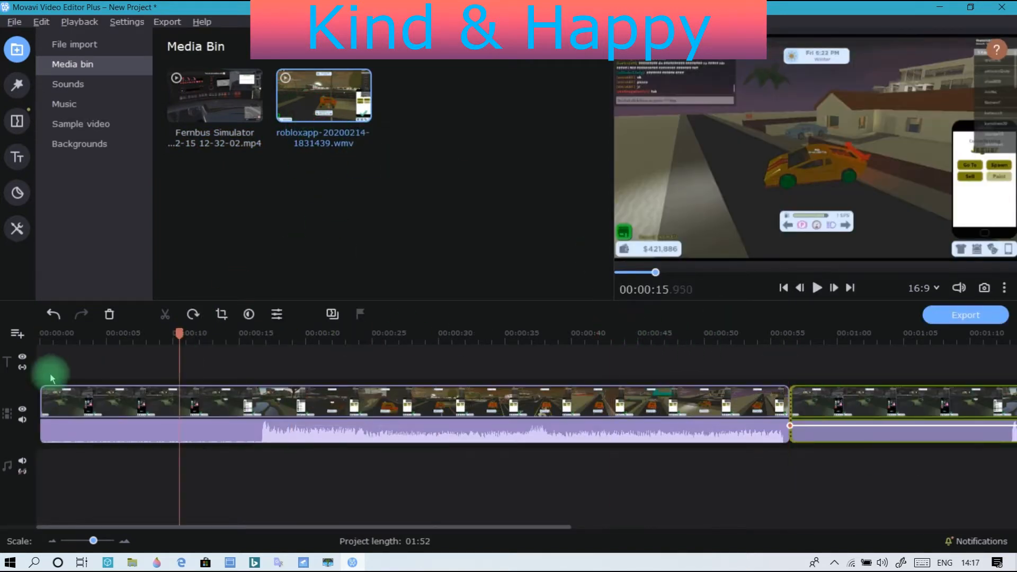
# Step: Detach the audio from the first robloxapp clip and delete the detached audio
pyautogui.click(48, 372)
pyautogui.click(179, 406)
pyautogui.rightClick(180, 403)
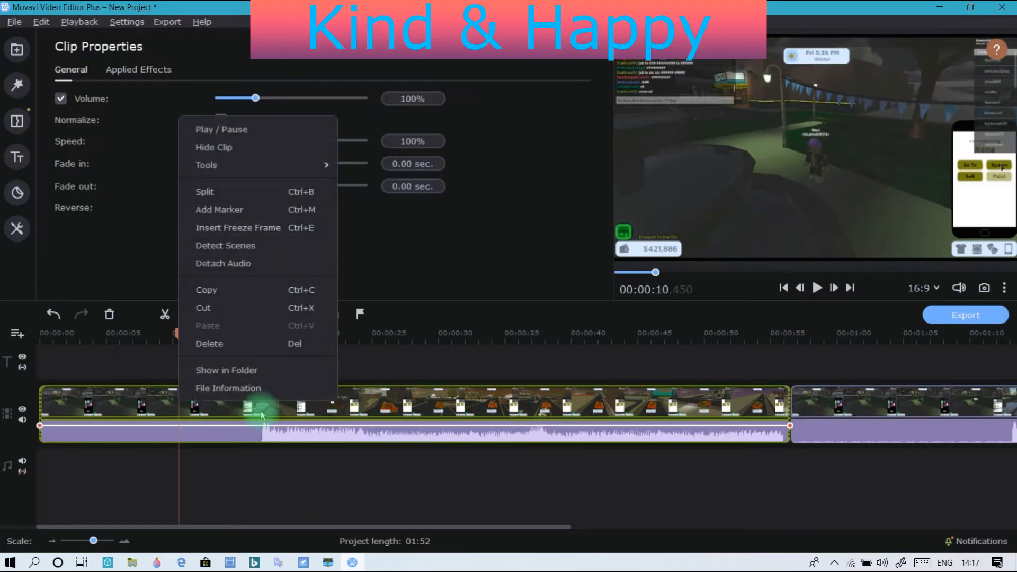
pyautogui.click(201, 263)
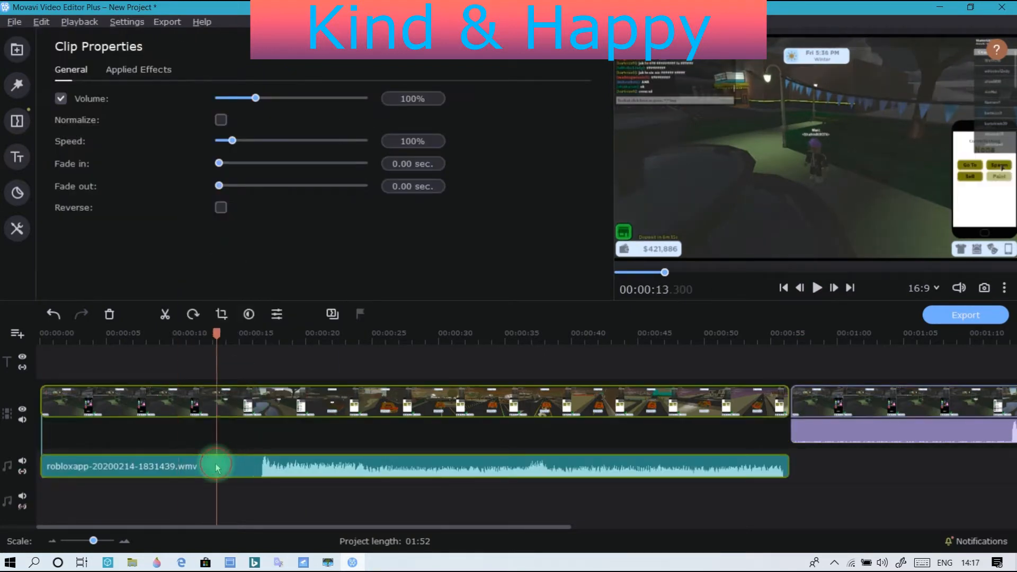
pyautogui.rightClick(217, 467)
pyautogui.click(241, 401)
# Step: Detach the audio from the second robloxapp clip and delete the detached audio
pyautogui.click(869, 412)
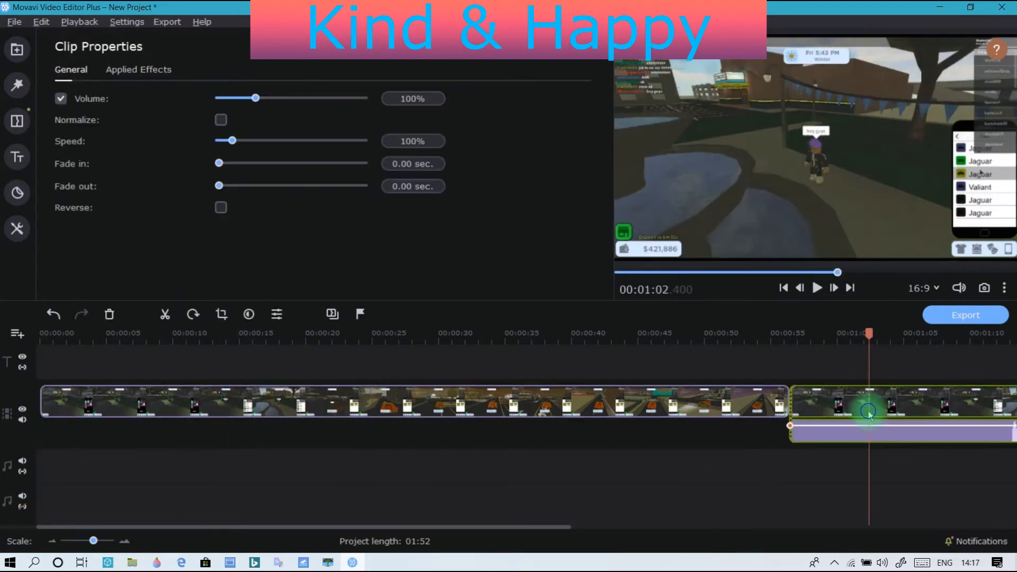
pyautogui.rightClick(869, 412)
pyautogui.click(900, 274)
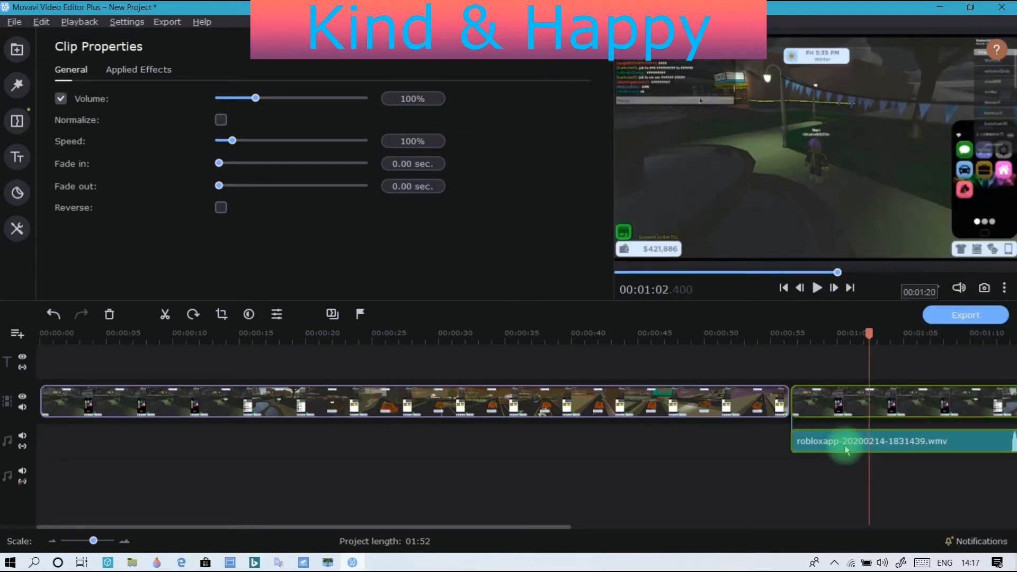
pyautogui.rightClick(843, 444)
pyautogui.click(820, 443)
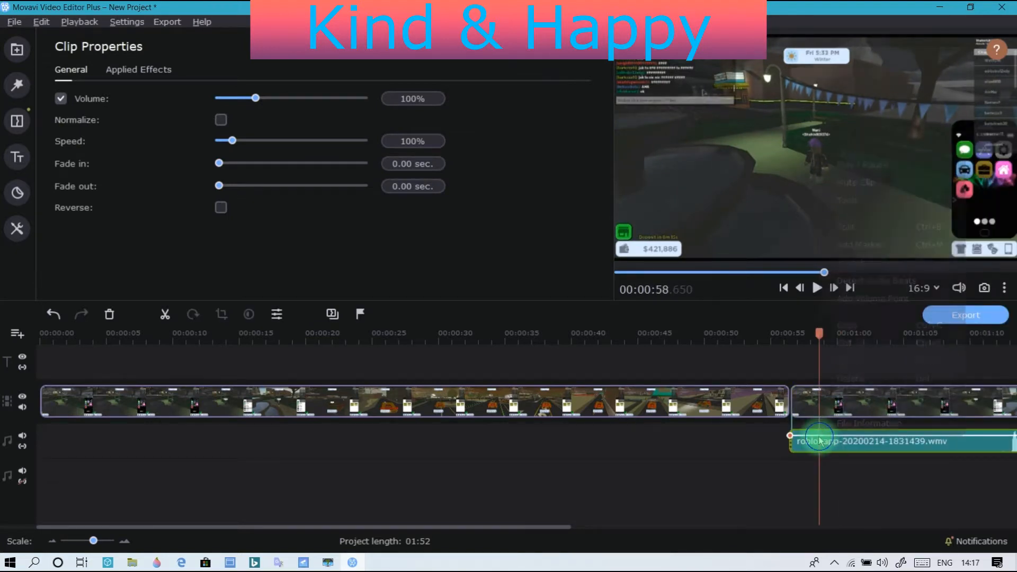
pyautogui.rightClick(819, 442)
pyautogui.click(849, 379)
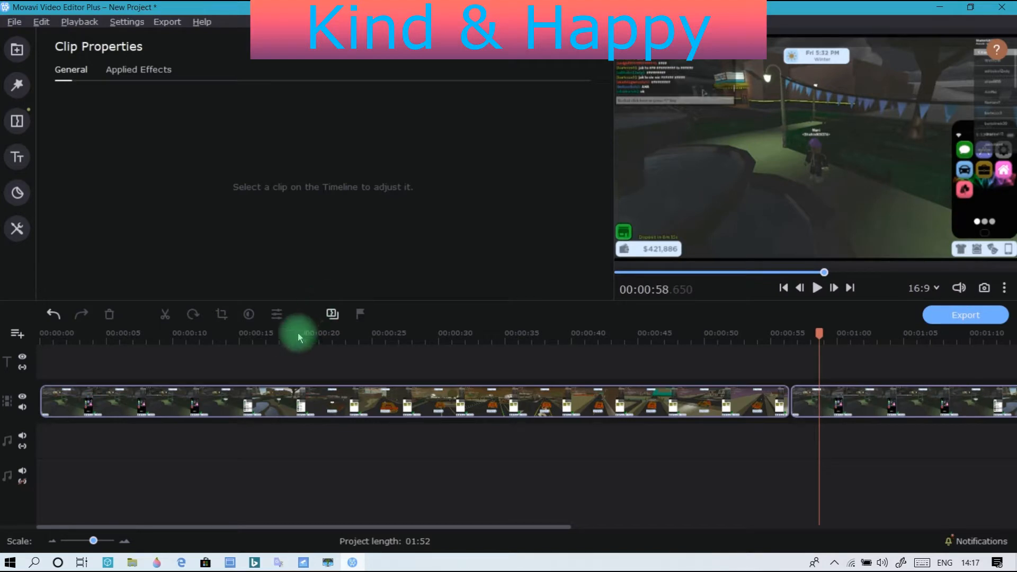
# Step: Play the first seconds of the muted footage and return the playhead to the start of the timeline
pyautogui.press('Home')
pyautogui.press('space')
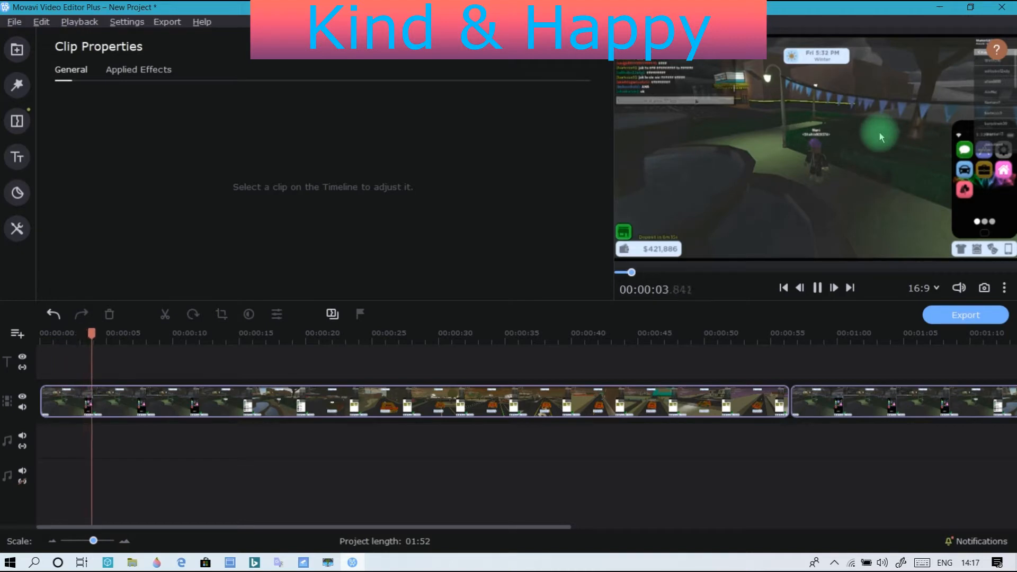
pyautogui.press('space')
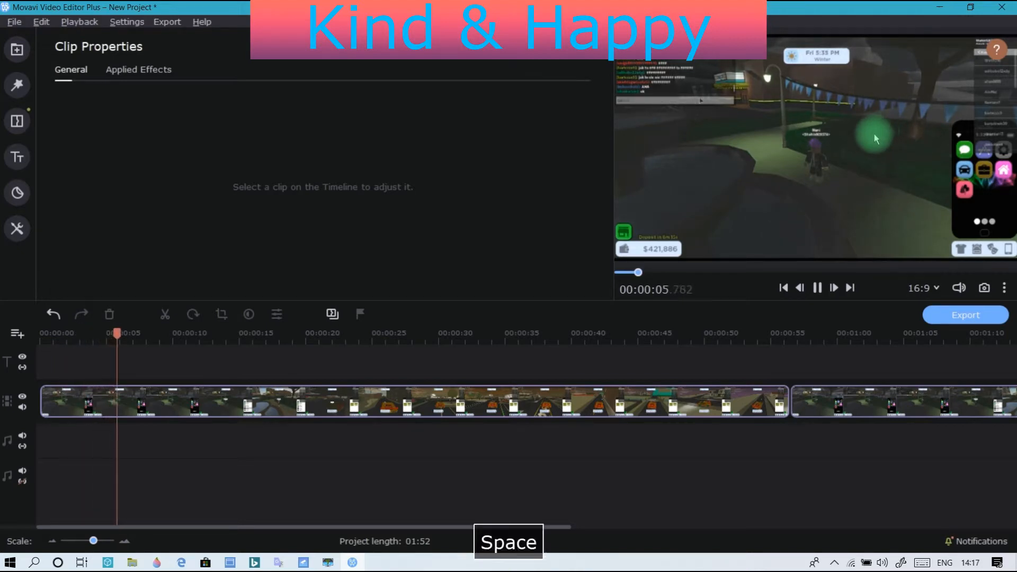
pyautogui.moveTo(130, 337); pyautogui.dragTo(9, 336)
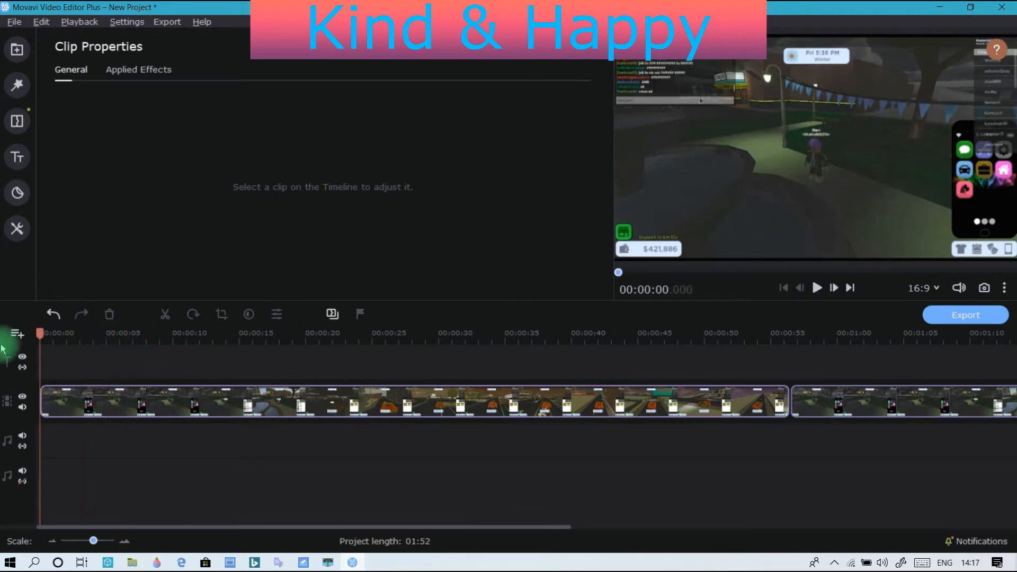
# Step: Insert the Rainbow Swirl sample video at the start of the video track, before the robloxapp clips
pyautogui.click(12, 47)
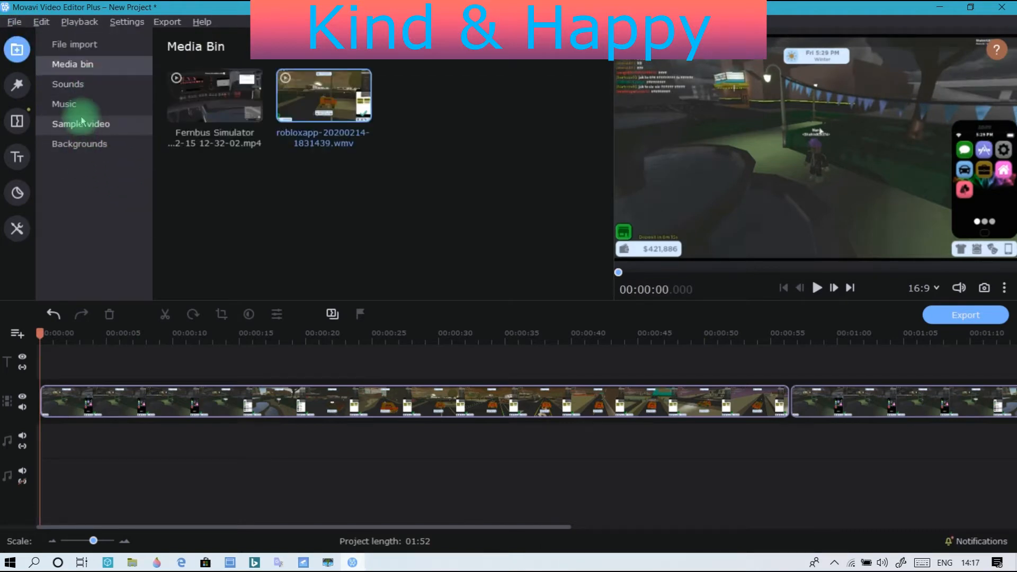
pyautogui.click(81, 124)
pyautogui.click(417, 227)
pyautogui.scroll(-3, 409, 207)
pyautogui.scroll(3, 408, 208)
pyautogui.scroll(-3, 408, 208)
pyautogui.scroll(3, 408, 207)
pyautogui.scroll(-3, 408, 208)
pyautogui.click(424, 257)
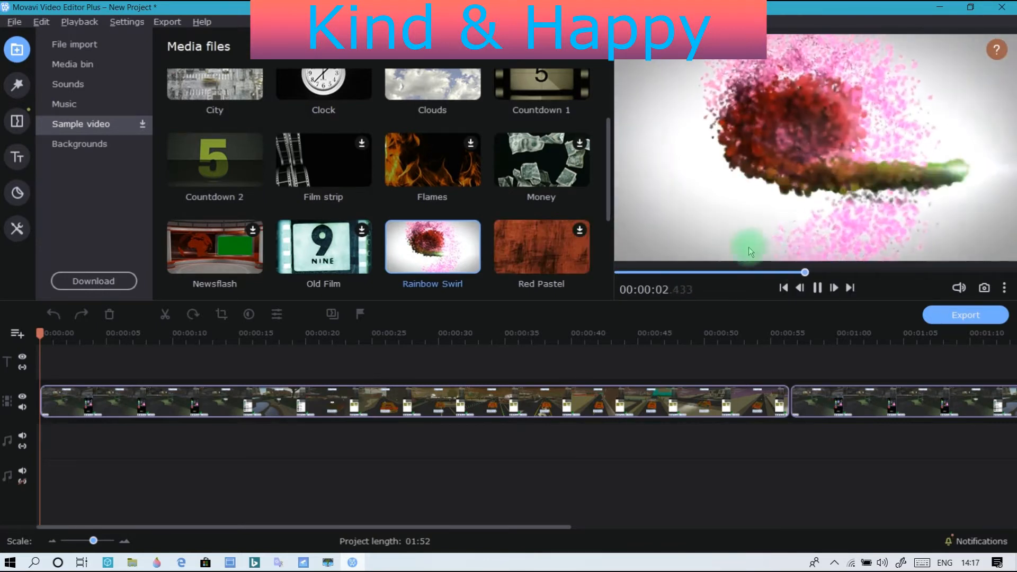
pyautogui.moveTo(431, 249); pyautogui.dragTo(60, 410)
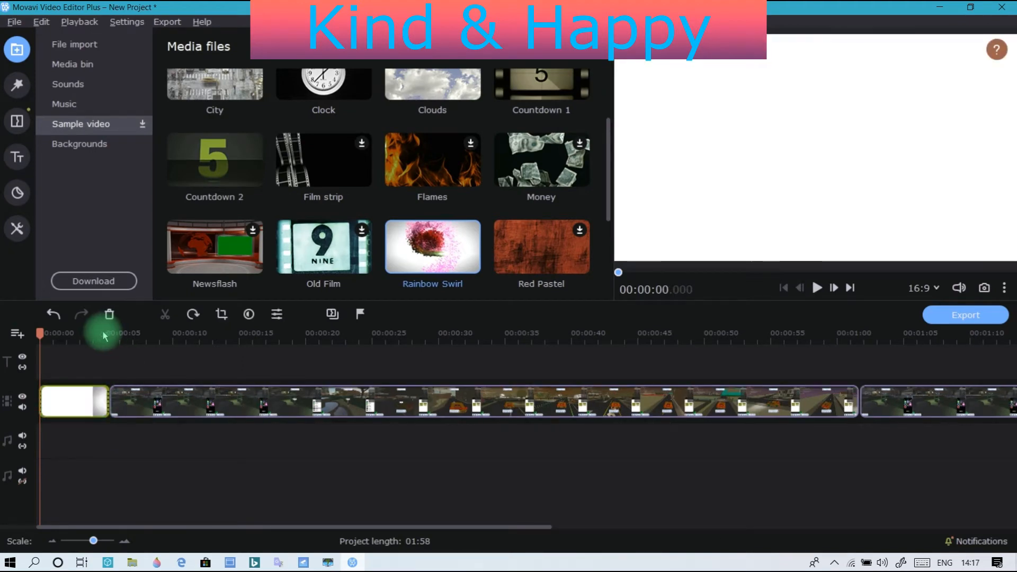
# Step: Preview the Rainbow Swirl opening through to the following clip and return the playhead to the start
pyautogui.press('space')
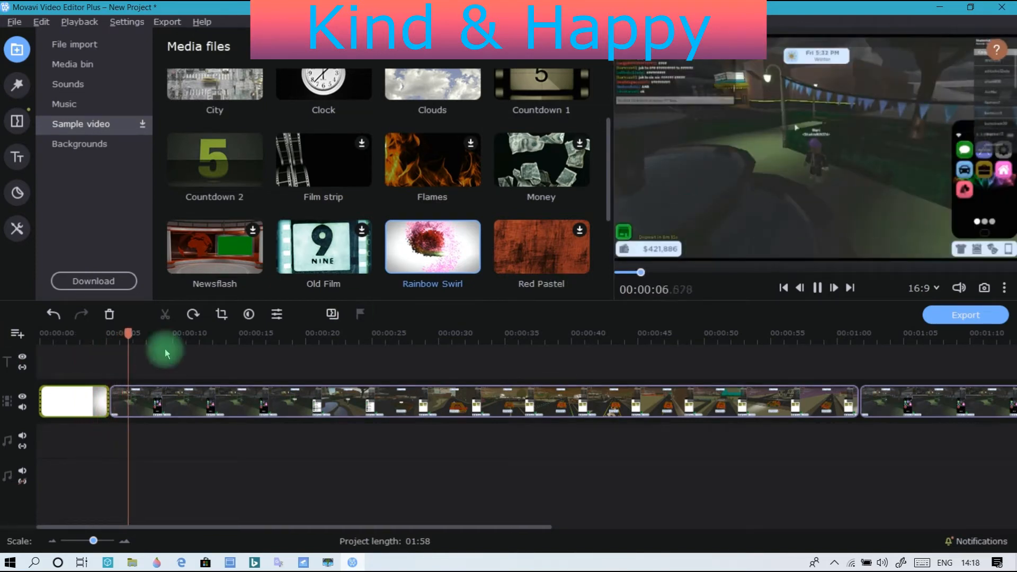
pyautogui.press('space')
pyautogui.moveTo(138, 333); pyautogui.dragTo(49, 337)
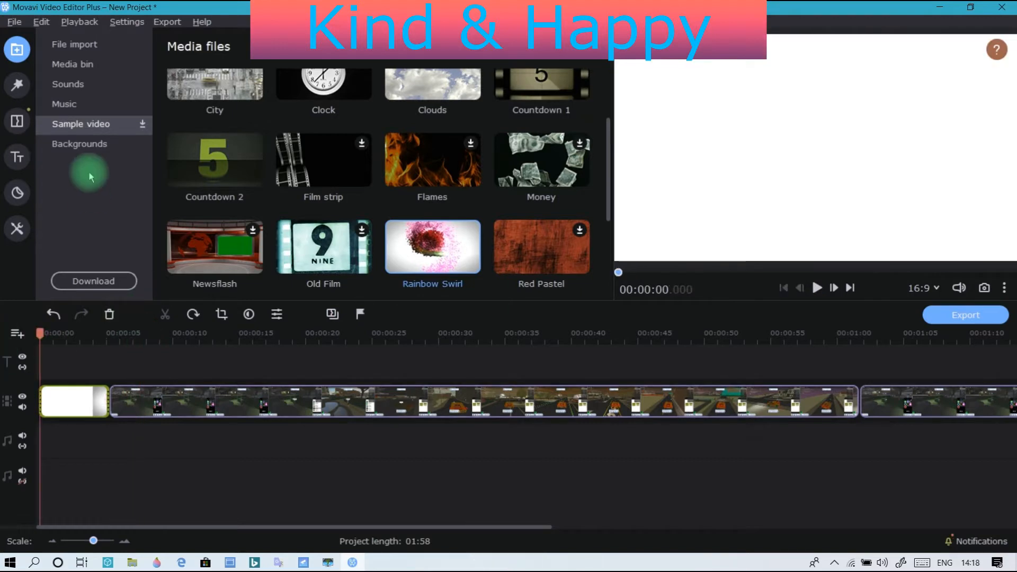
pyautogui.click(17, 157)
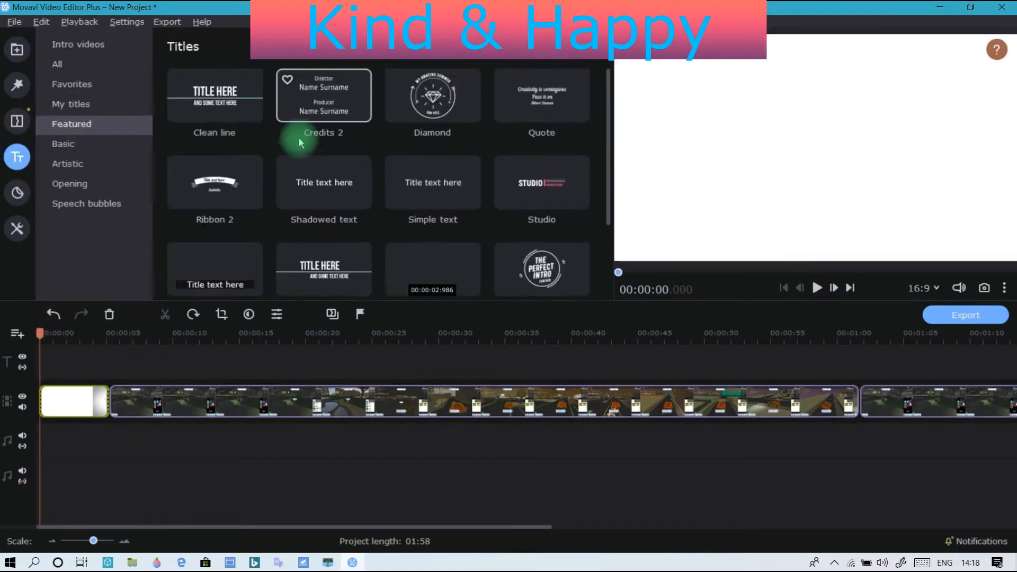
pyautogui.scroll(-1, 298, 136)
pyautogui.click(19, 50)
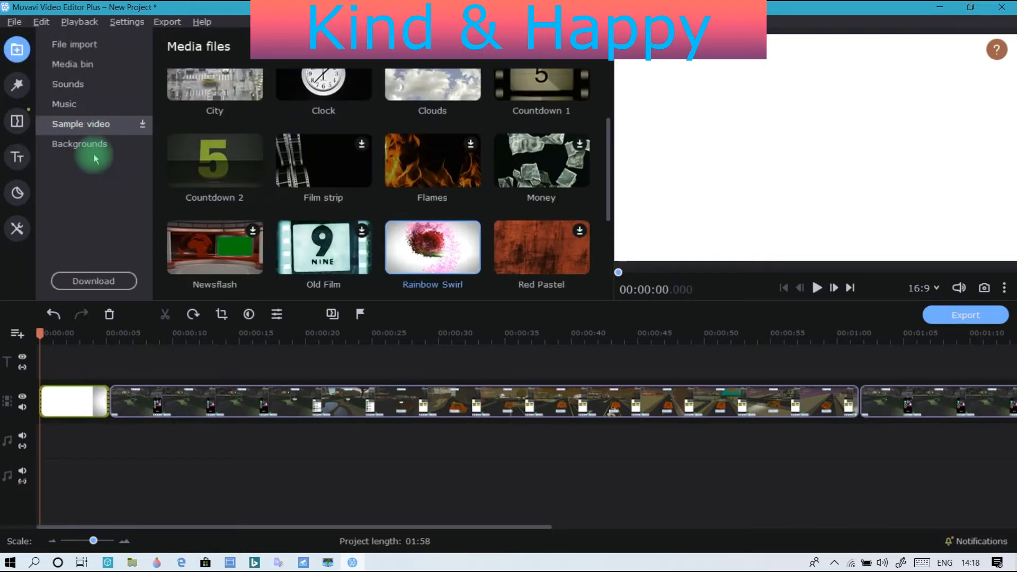
pyautogui.click(80, 143)
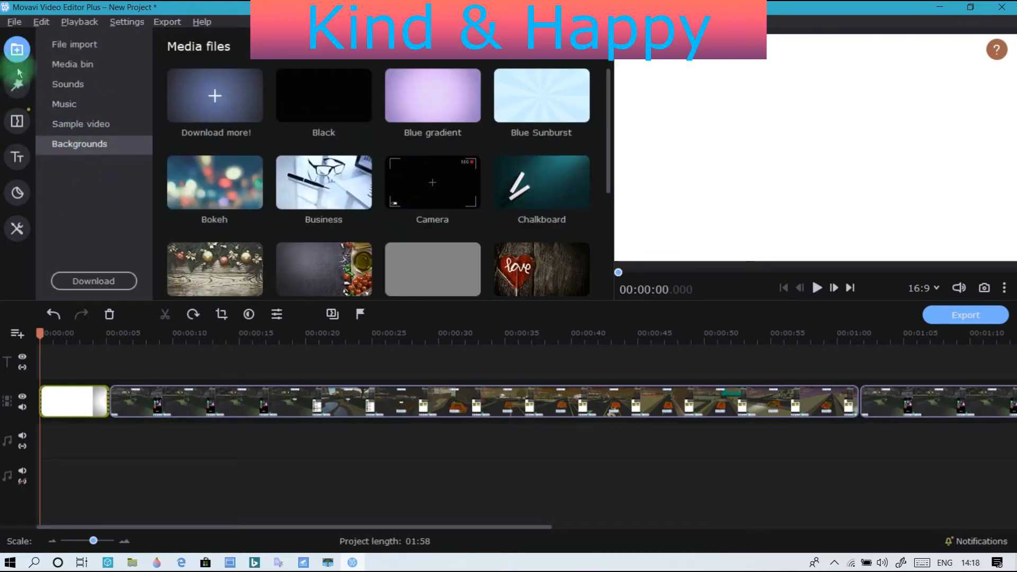
# Step: Add the Sand beach intro video to the video track near the start of the timeline and open it for editing
pyautogui.click(17, 159)
pyautogui.click(74, 44)
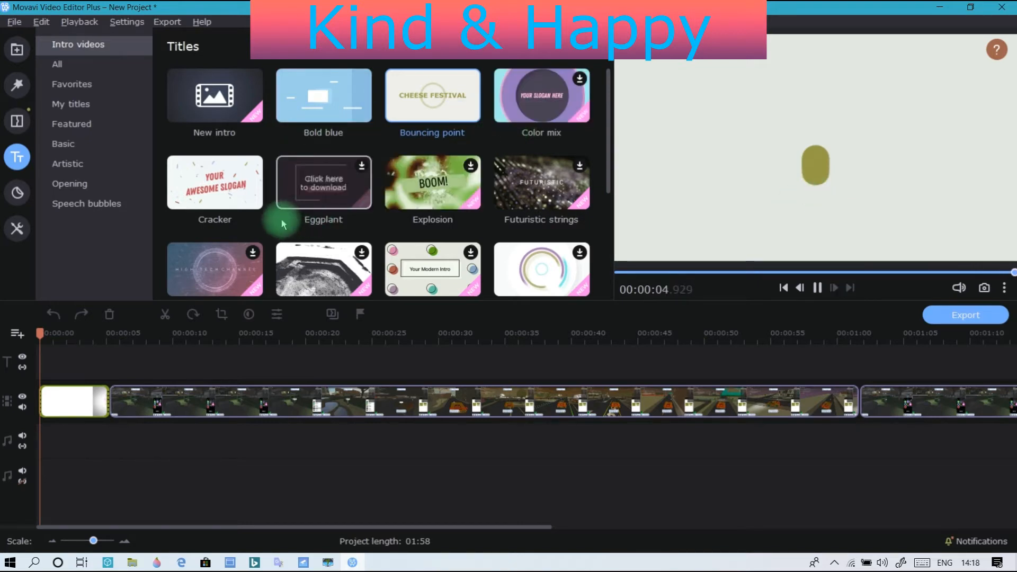
pyautogui.click(213, 192)
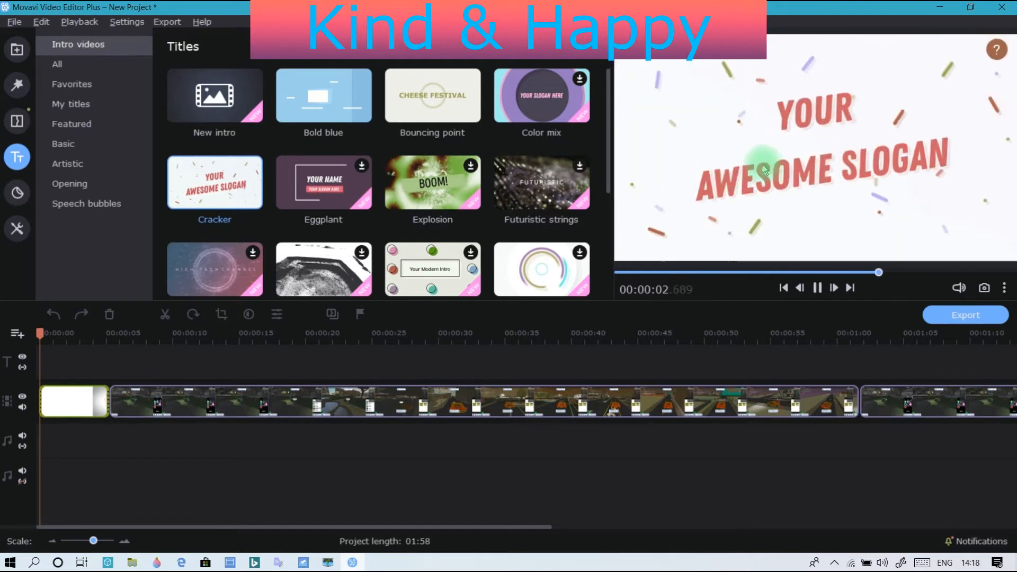
pyautogui.scroll(-4, 342, 177)
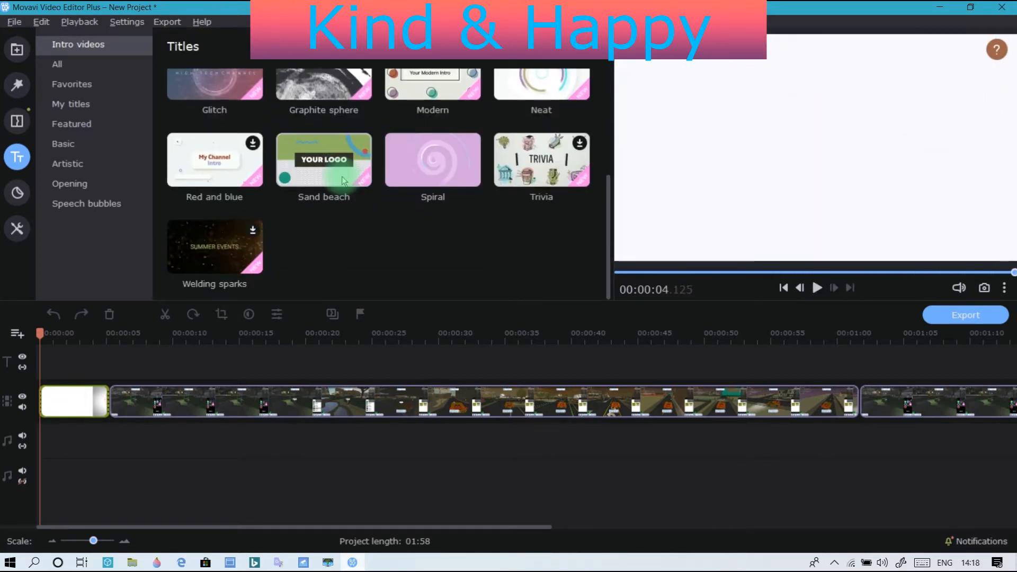
pyautogui.moveTo(338, 162); pyautogui.dragTo(133, 401)
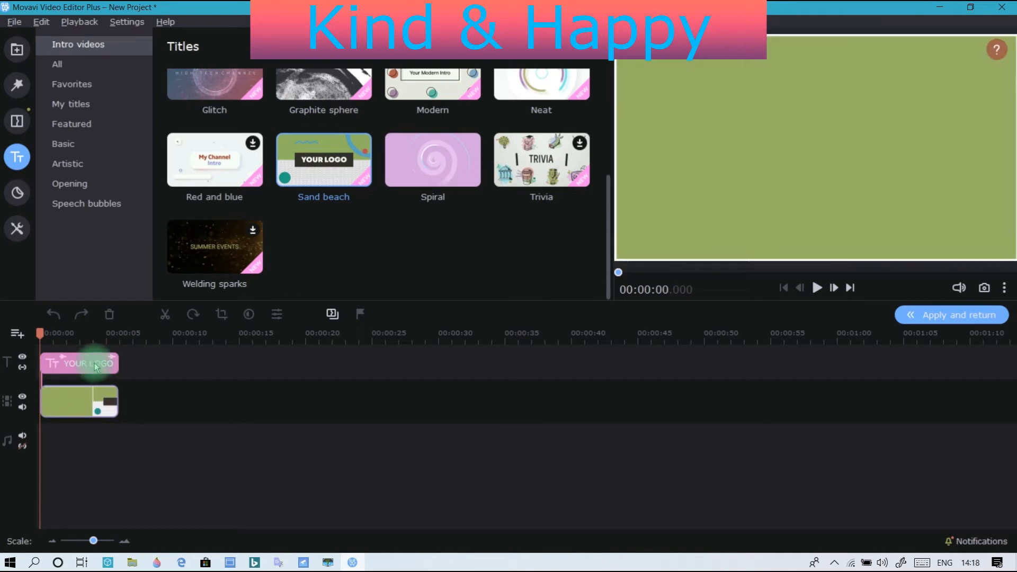
# Step: Replace the "YOUR LOGO" text in the Sand beach intro with "Kind & Happy"
pyautogui.click(83, 365)
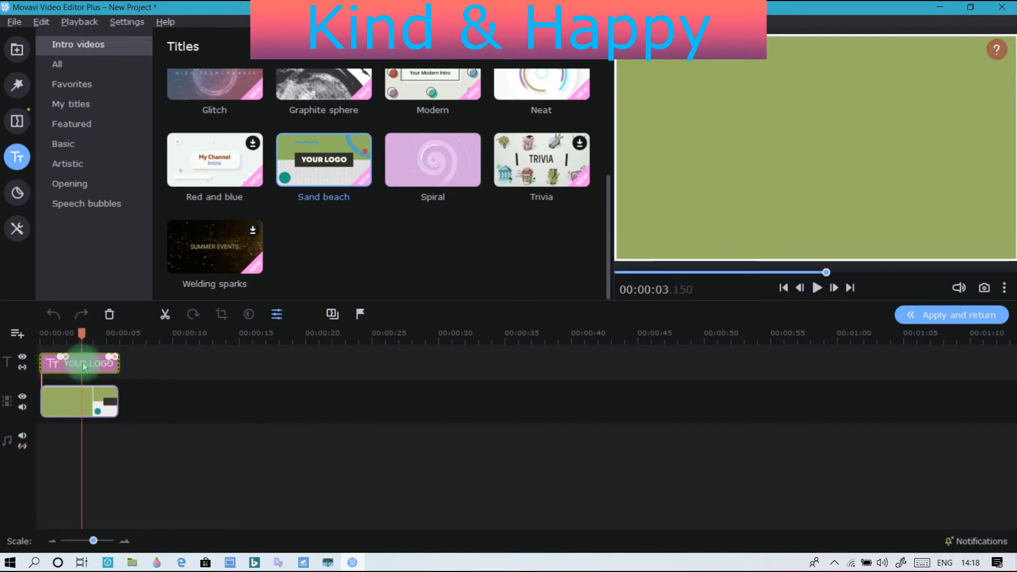
pyautogui.click(82, 364)
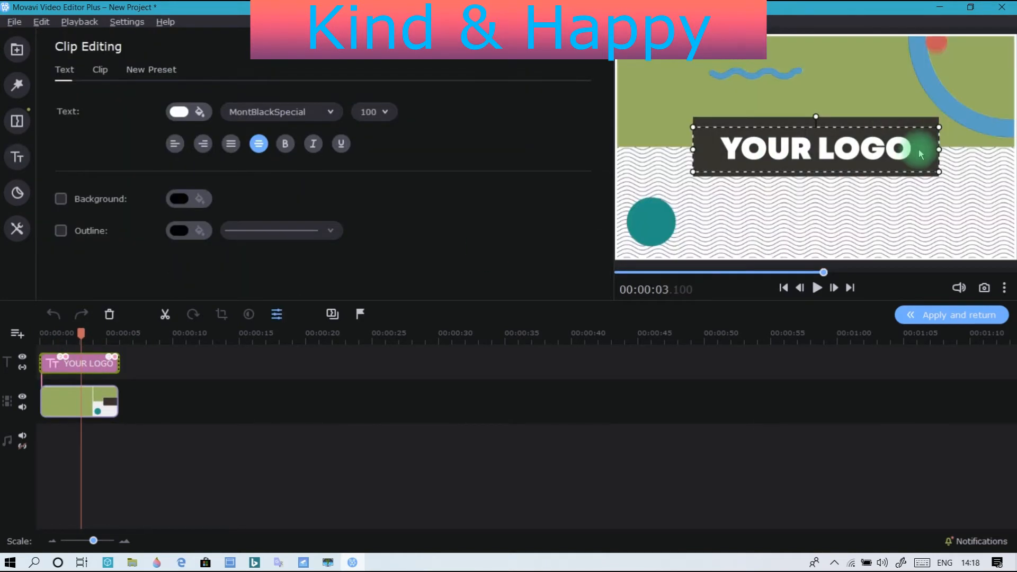
pyautogui.doubleClick(921, 152)
pyautogui.press('BackSpace')
pyautogui.press('BackSpace')
pyautogui.press('BackSpace')
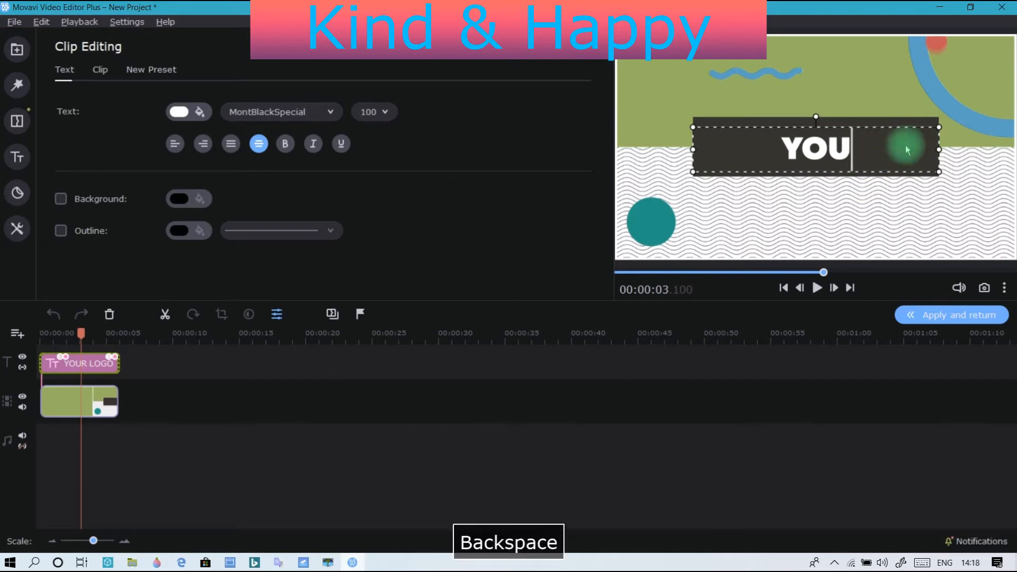
pyautogui.write('K')
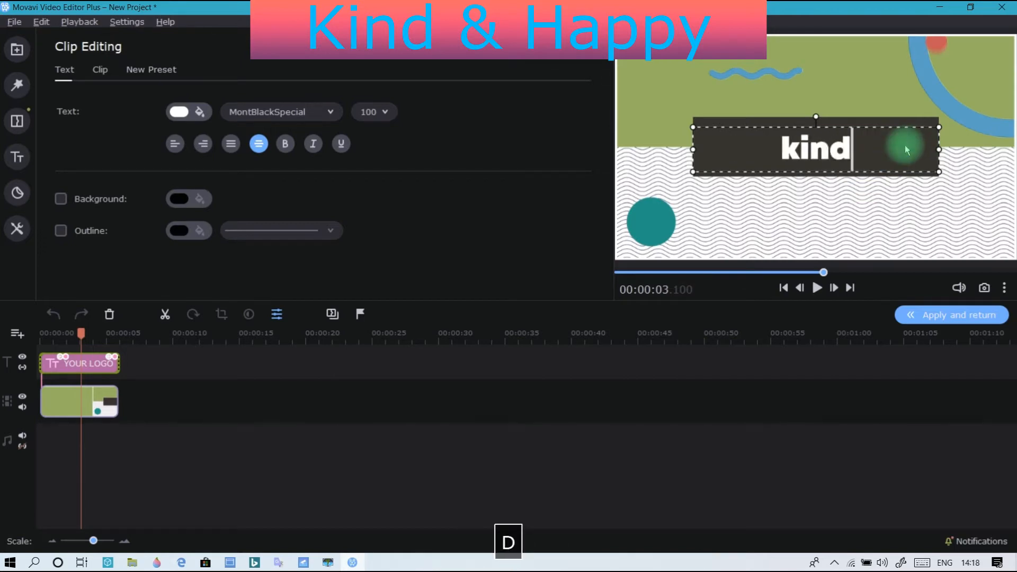
pyautogui.press('BackSpace')
pyautogui.press('BackSpace')
pyautogui.press('BackSpace')
pyautogui.write('Kind ')
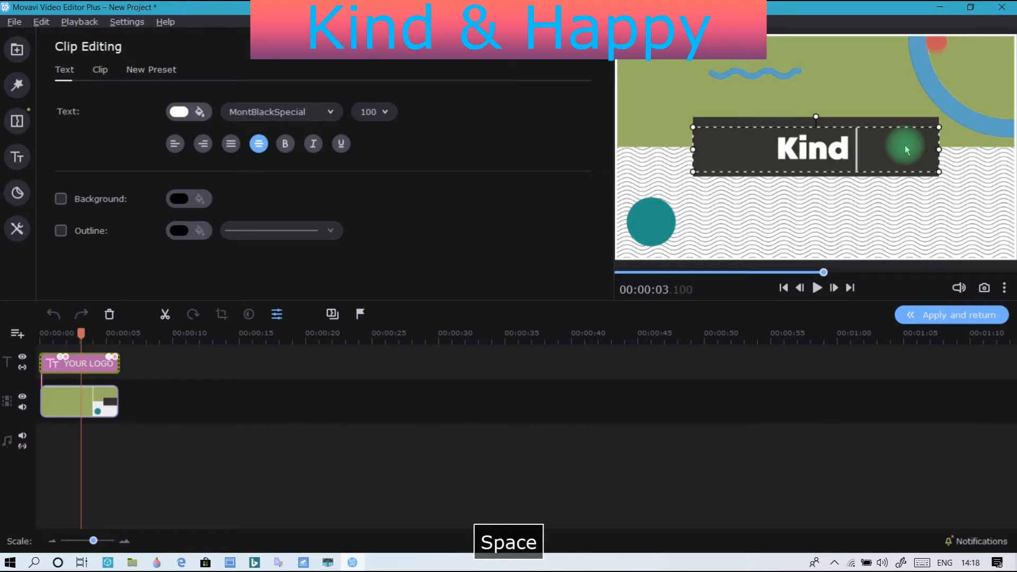
pyautogui.write('& Happy')
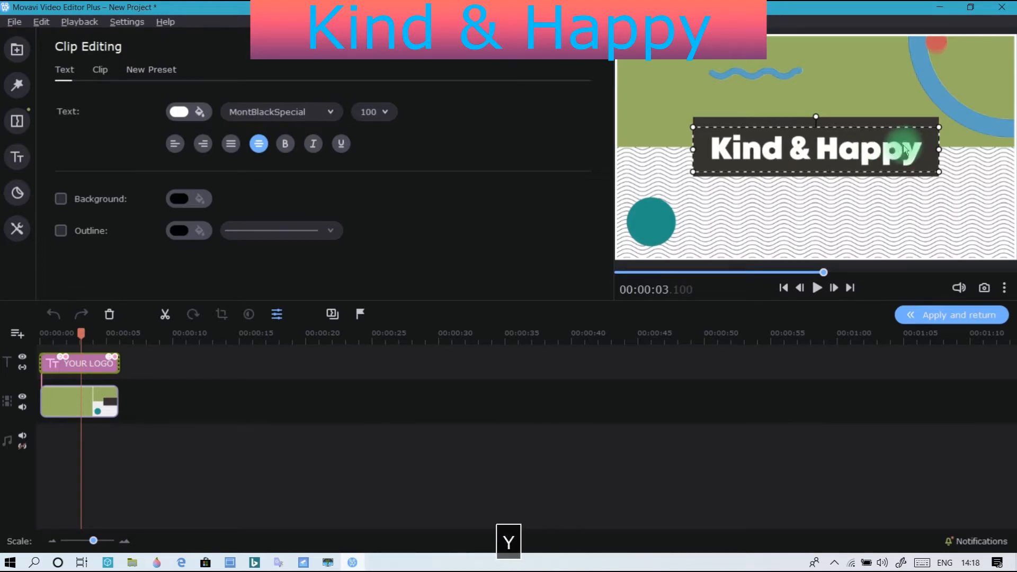
# Step: Set the "Kind & Happy" title's text color to light blue #00c8f8
pyautogui.click(177, 112)
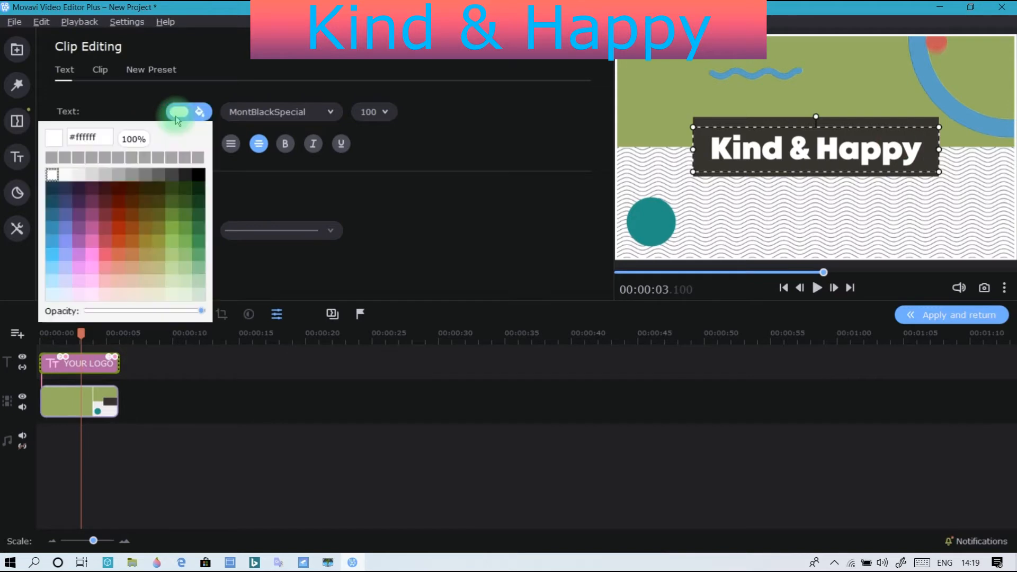
pyautogui.click(49, 259)
pyautogui.click(350, 182)
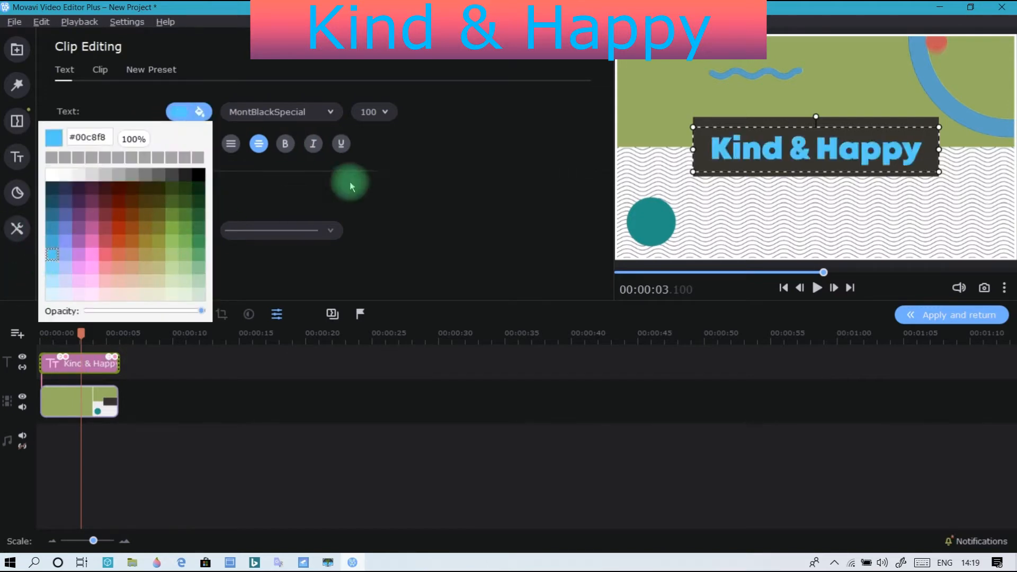
# Step: Change the "Kind & Happy" title's font to B Nazanin
pyautogui.click(312, 117)
pyautogui.scroll(1, 292, 243)
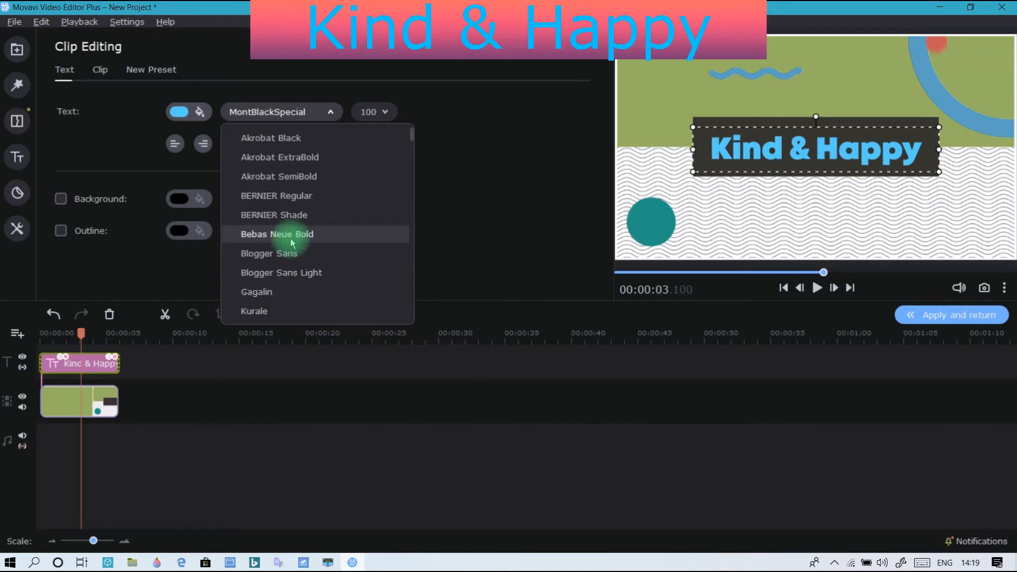
pyautogui.scroll(-6, 292, 243)
pyautogui.scroll(-3, 291, 243)
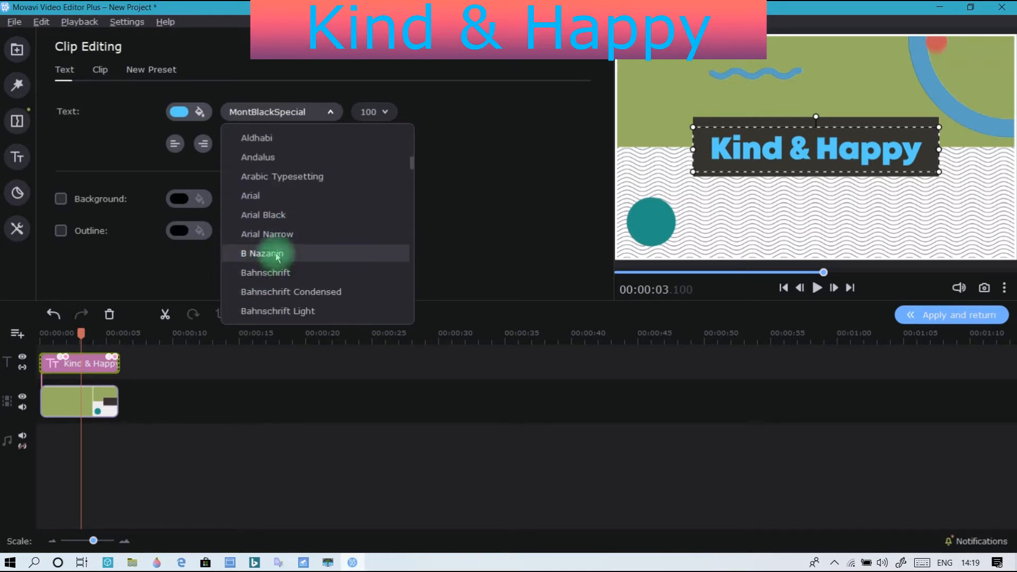
pyautogui.click(276, 255)
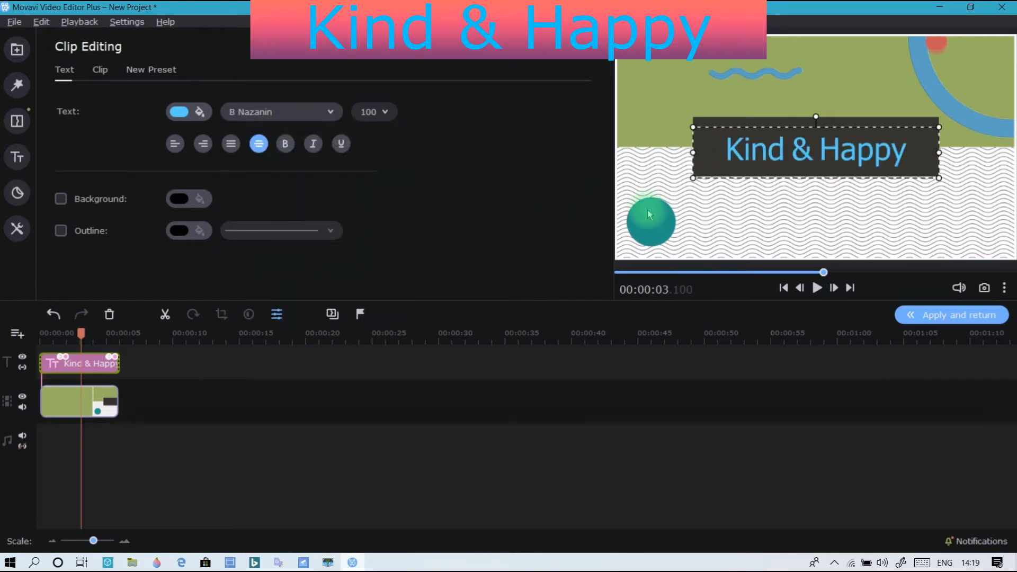
# Step: Try an underline and an outline on the "Kind & Happy" title text
pyautogui.click(340, 142)
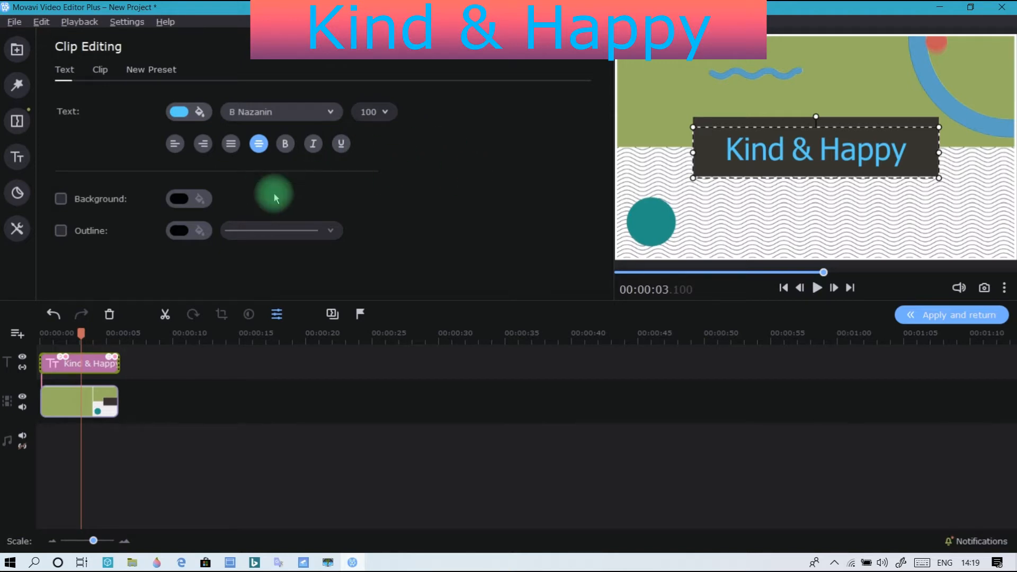
pyautogui.click(61, 231)
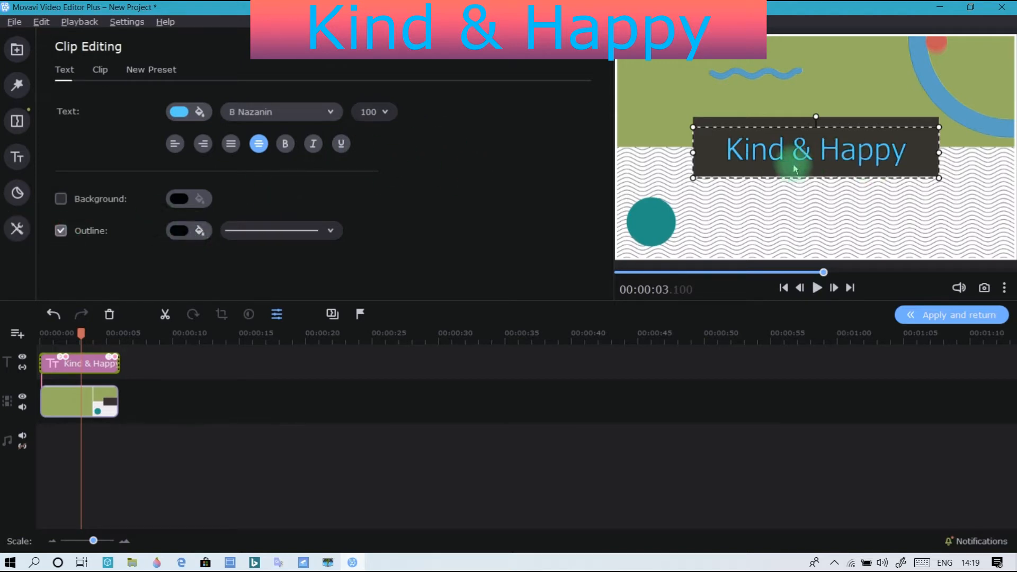
pyautogui.click(61, 231)
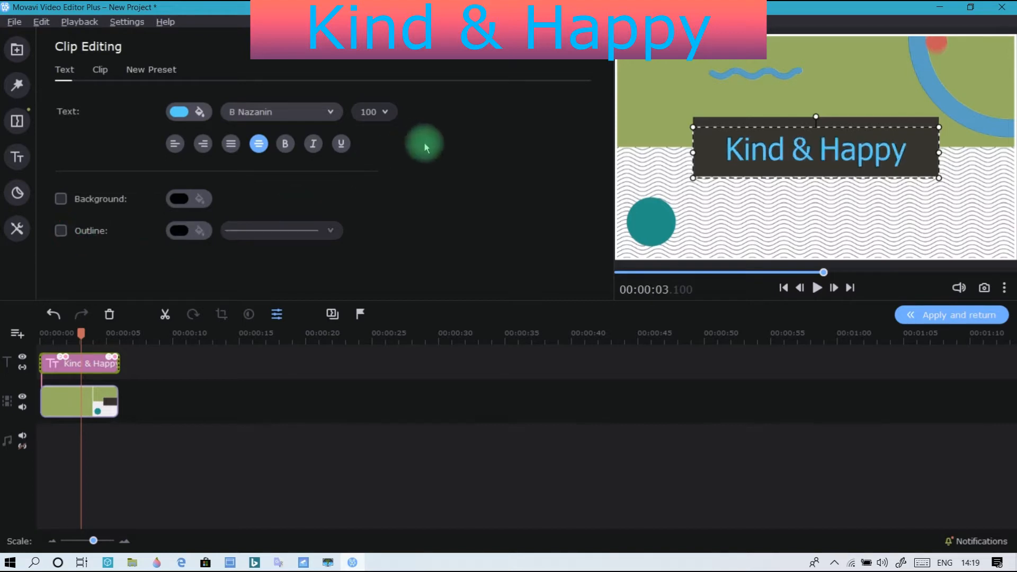
# Step: Apply the Sand beach intro edits, preview the opening into the first robloxapp clip, and return the playhead to the start
pyautogui.click(992, 318)
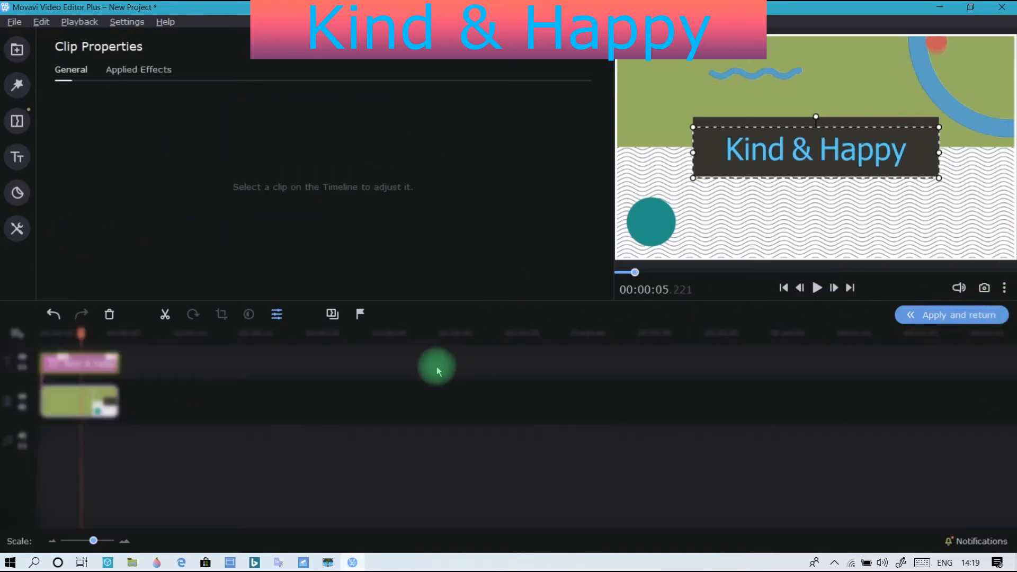
pyautogui.moveTo(108, 342); pyautogui.dragTo(3, 346)
pyautogui.press('space')
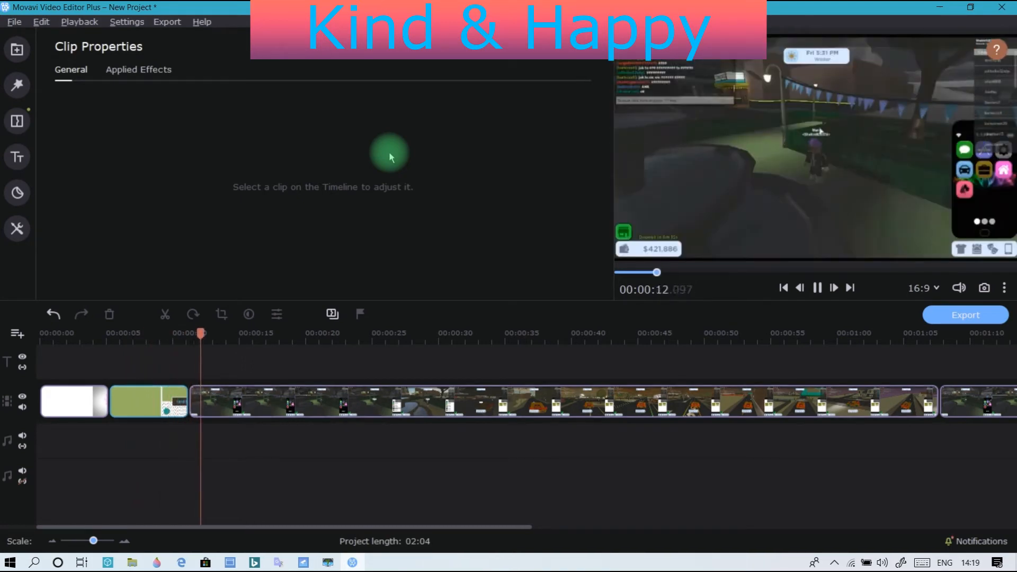
pyautogui.press('space')
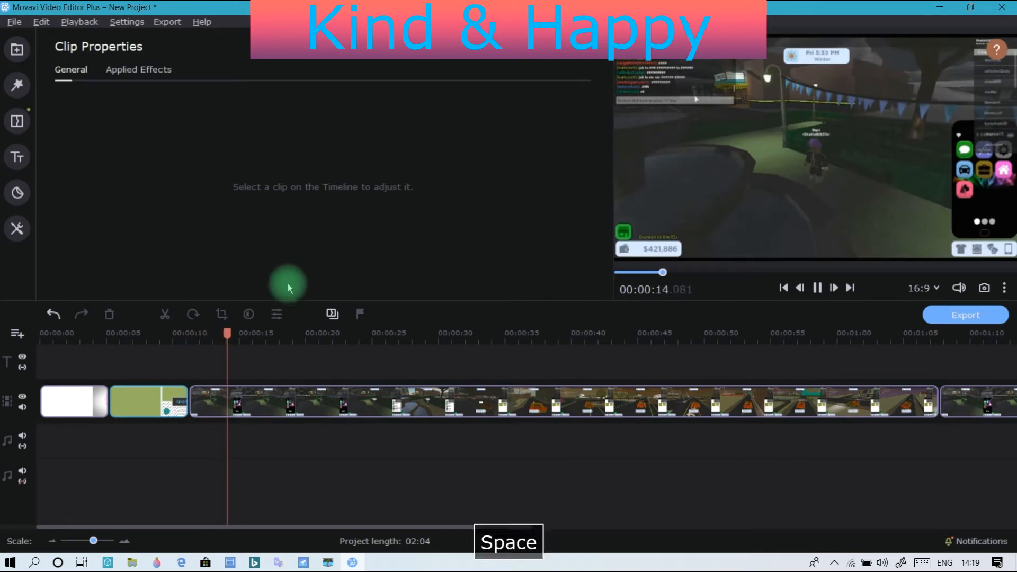
pyautogui.moveTo(164, 334); pyautogui.dragTo(5, 284)
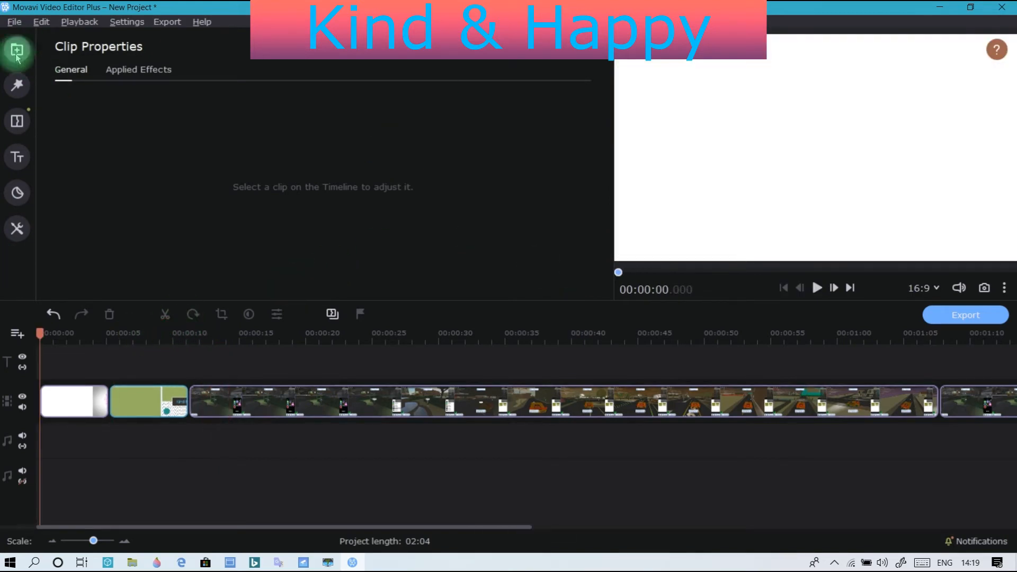
# Step: Add the Shatter - small ↑ transition between the Rainbow Swirl clip and the Sand beach intro
pyautogui.click(17, 121)
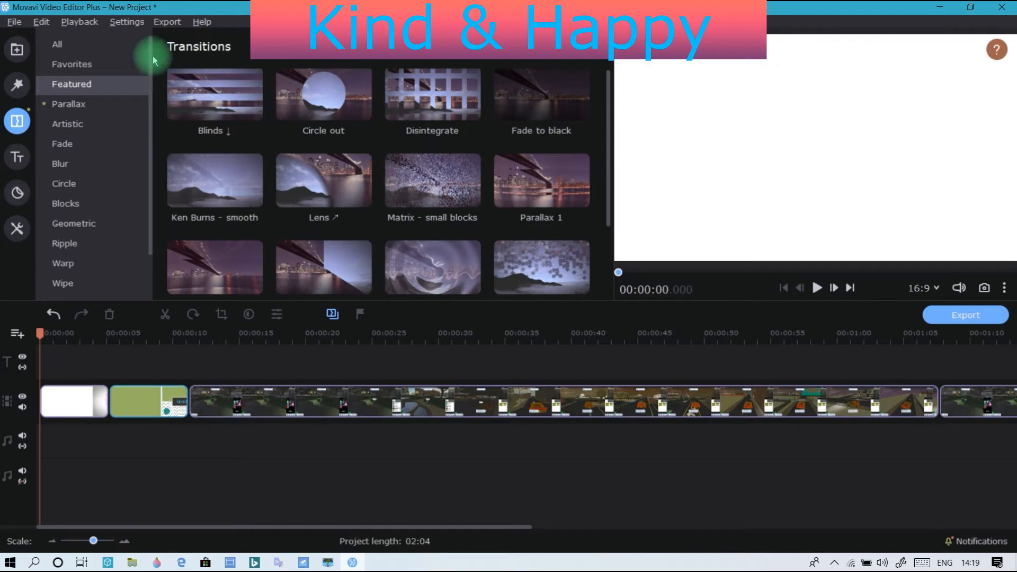
pyautogui.click(129, 44)
pyautogui.scroll(-15, 427, 127)
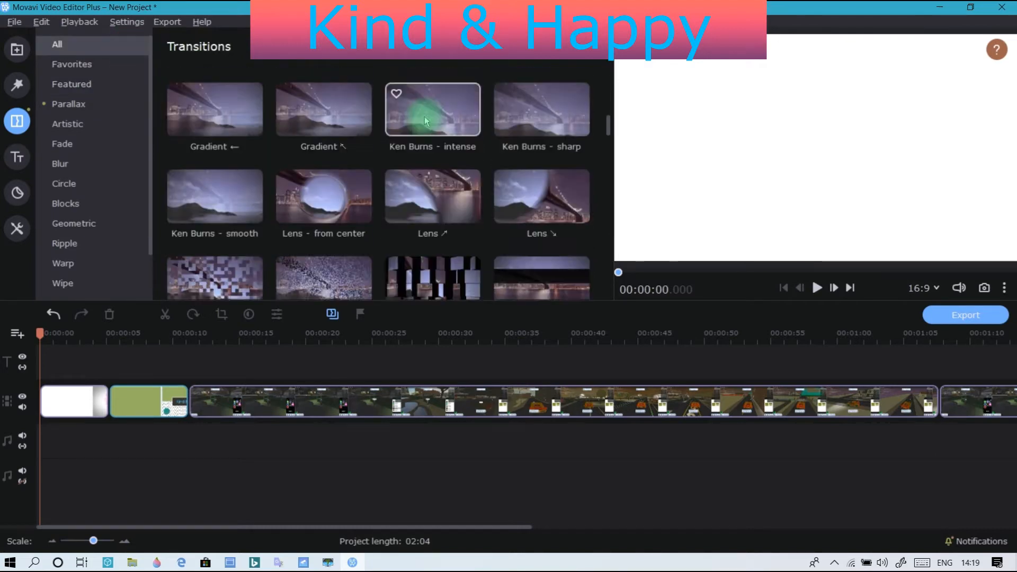
pyautogui.scroll(-6, 423, 118)
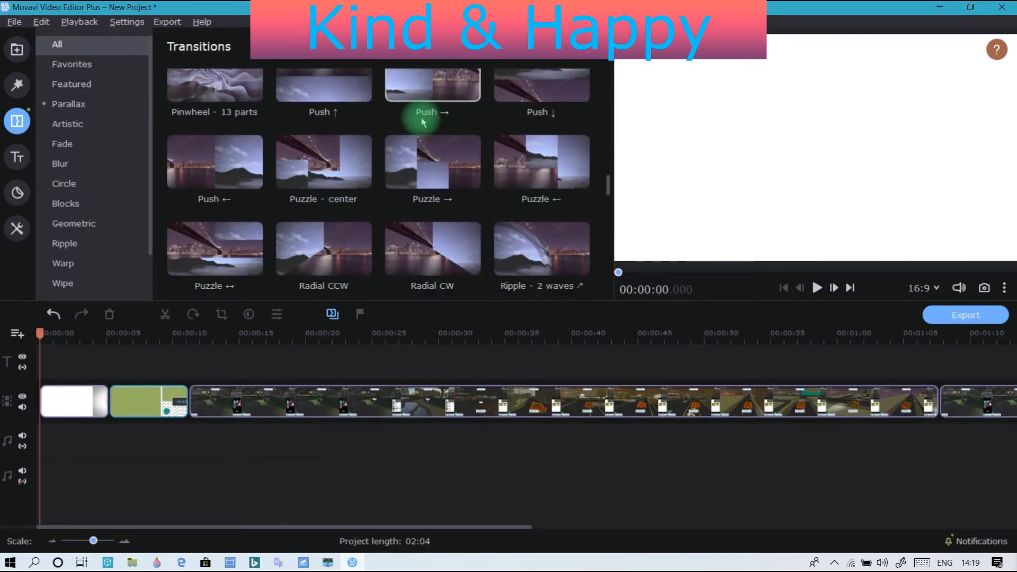
pyautogui.scroll(2, 371, 159)
pyautogui.scroll(-5, 453, 192)
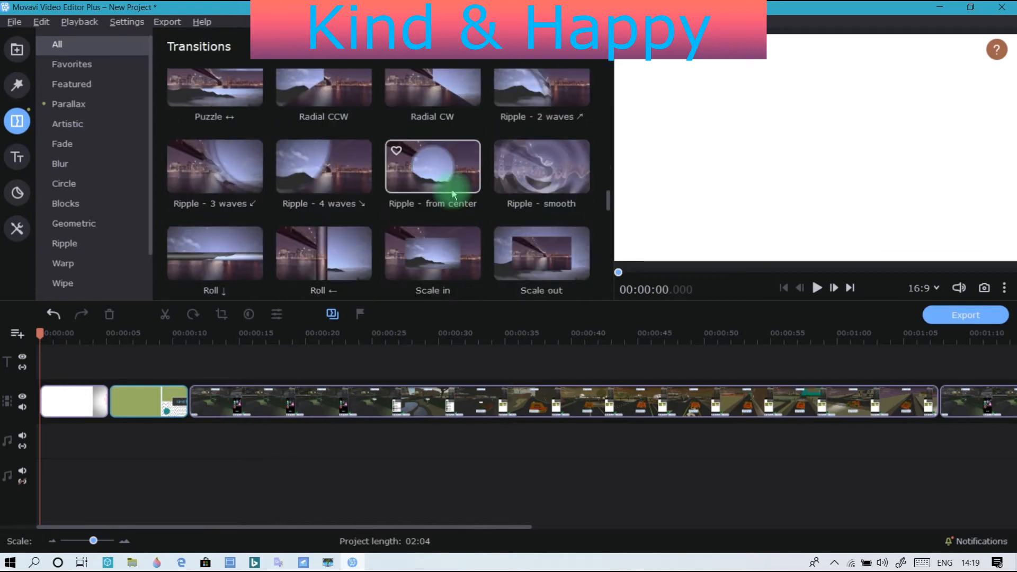
pyautogui.scroll(-2, 560, 165)
pyautogui.scroll(-3, 563, 168)
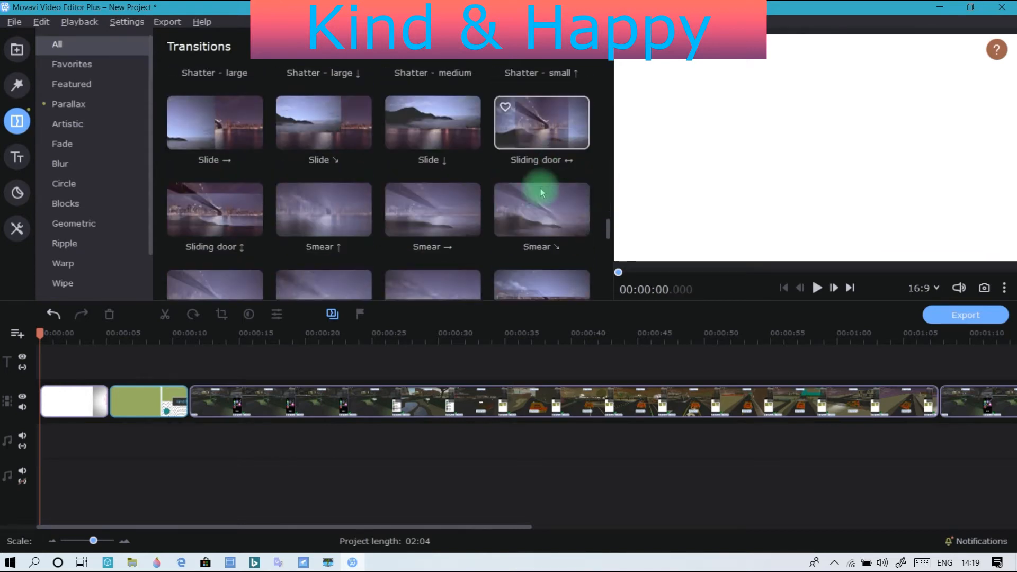
pyautogui.scroll(2, 420, 193)
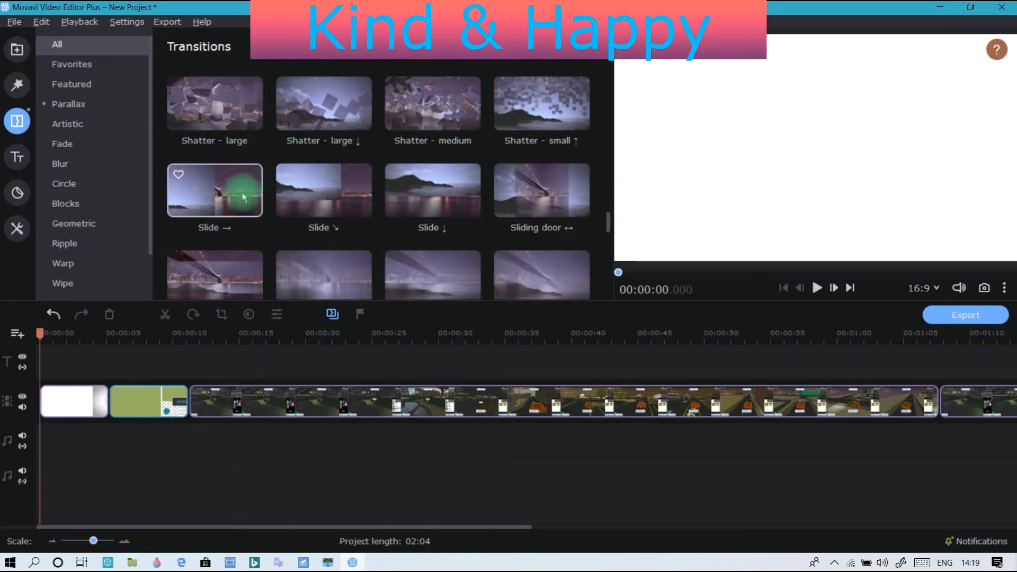
pyautogui.scroll(3, 423, 154)
pyautogui.scroll(-2, 495, 171)
pyautogui.moveTo(559, 154); pyautogui.dragTo(119, 411)
# Step: Add the Puzzle ← transition between the Sand beach intro and the first robloxapp clip
pyautogui.scroll(3, 371, 154)
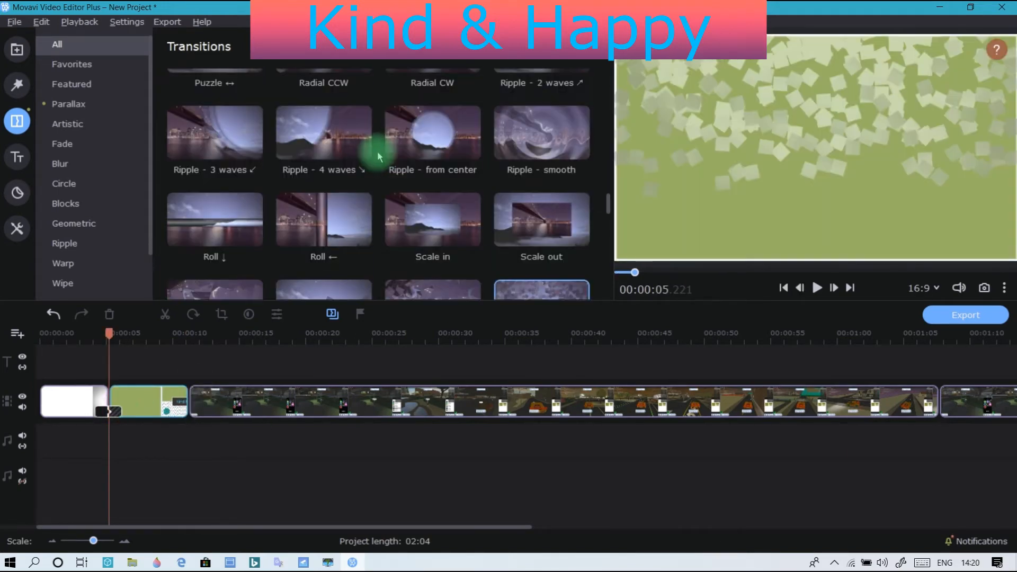
pyautogui.scroll(3, 493, 178)
pyautogui.scroll(1, 497, 176)
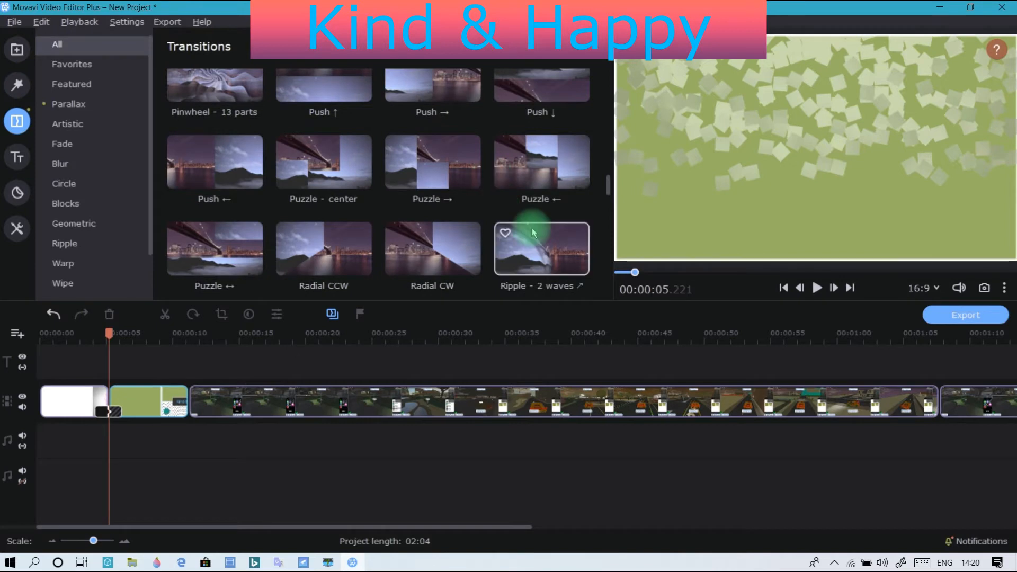
pyautogui.moveTo(559, 161); pyautogui.dragTo(180, 391)
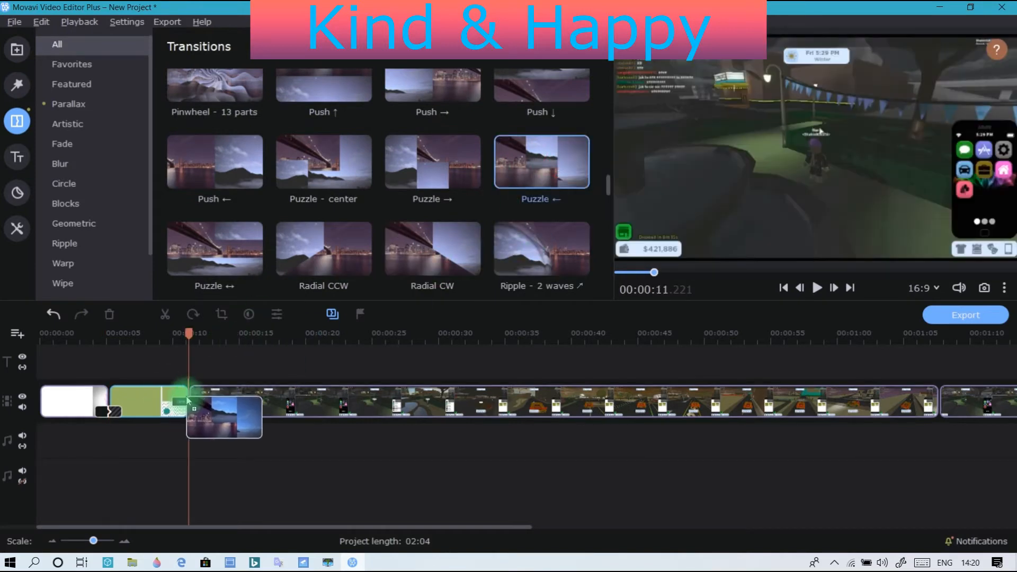
# Step: Play the opening from the start to check both transitions, and return the playhead to the beginning
pyautogui.moveTo(189, 334); pyautogui.dragTo(6, 284)
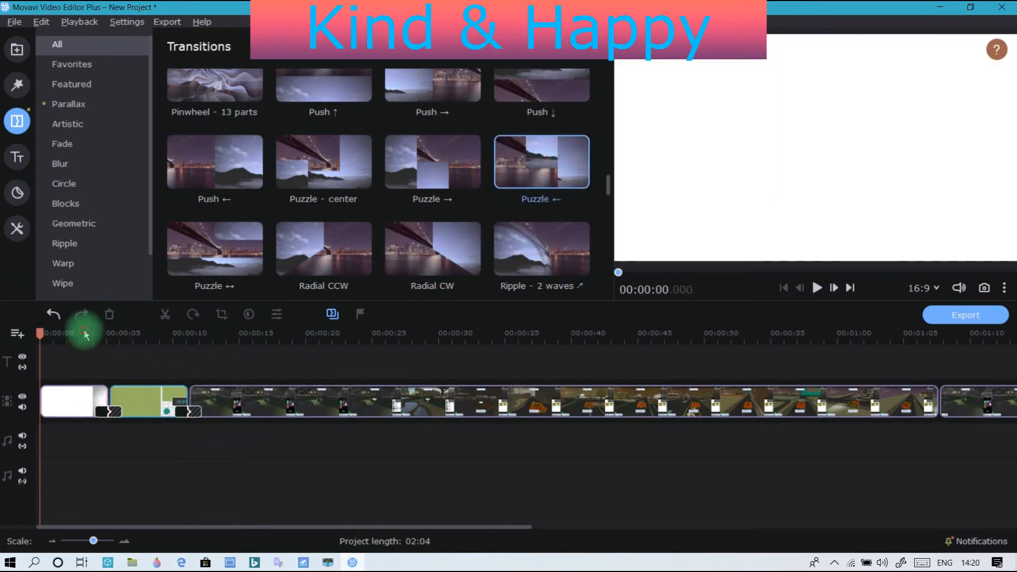
pyautogui.press('space')
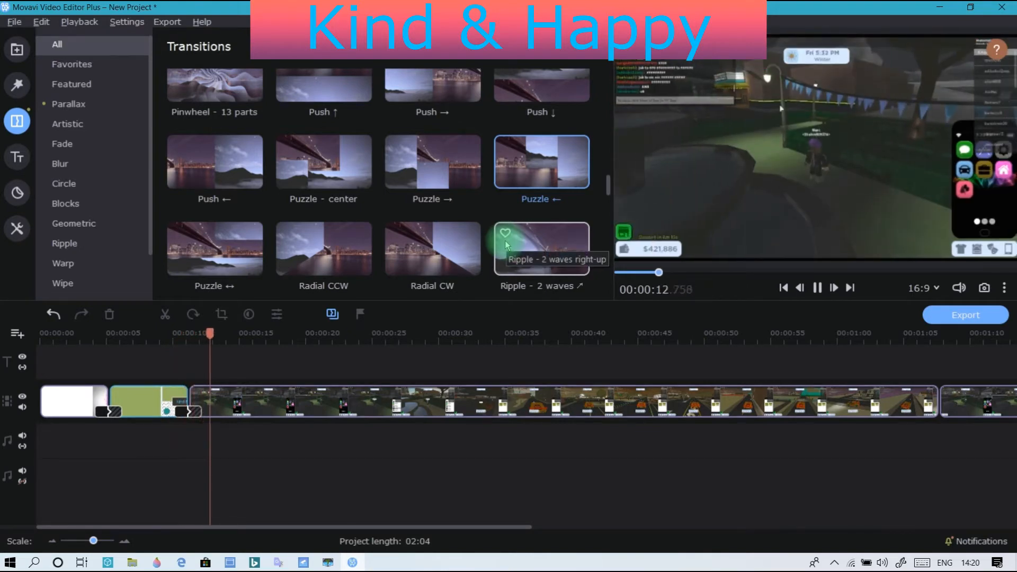
pyautogui.press('space')
pyautogui.moveTo(220, 336); pyautogui.dragTo(1, 341)
# Step: Add the Wow! sticker over the first robloxapp clip at 00:00:30.800 and place it at the left side of the video frame
pyautogui.scroll(-1, 127, 181)
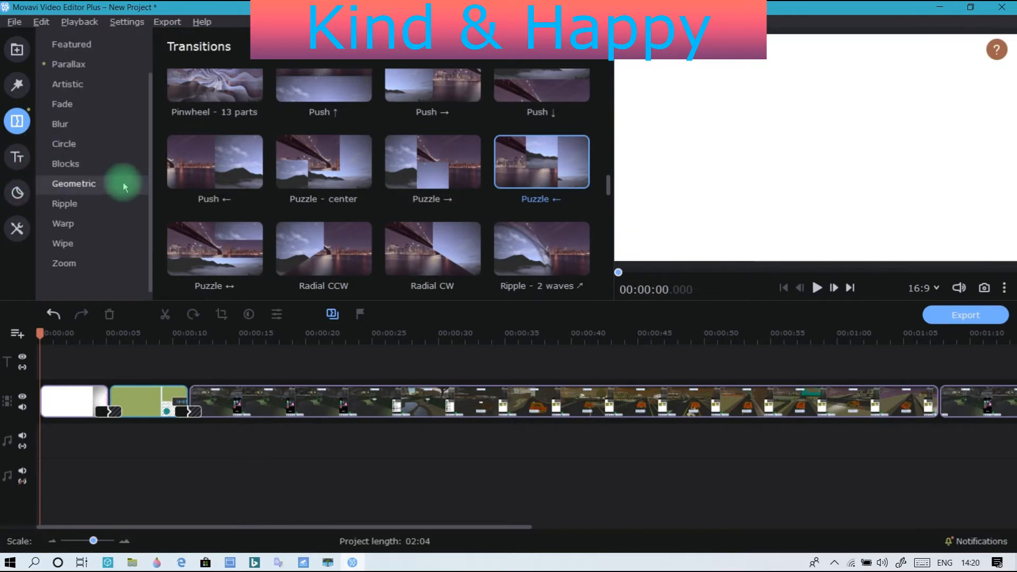
pyautogui.click(17, 193)
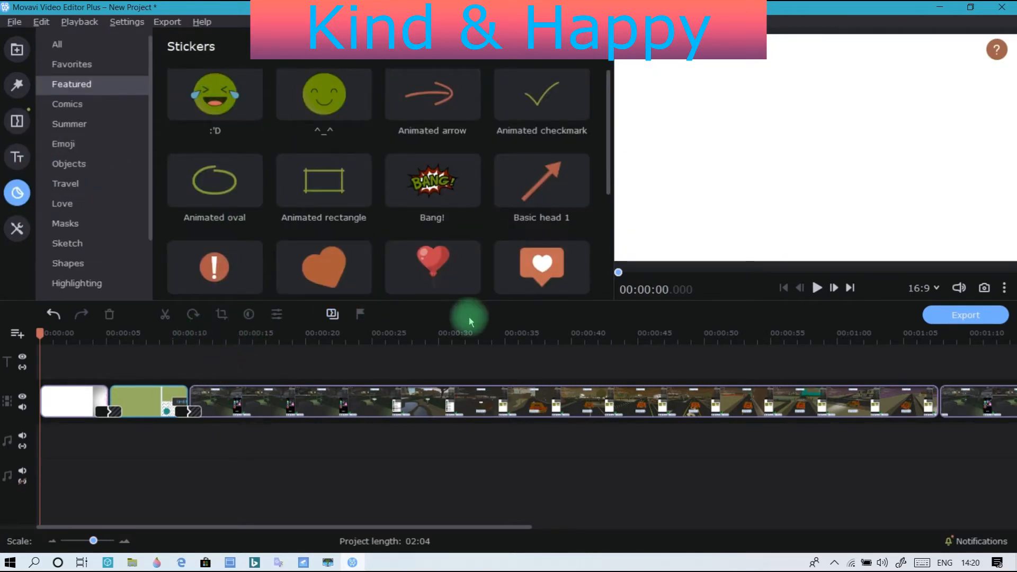
pyautogui.click(485, 333)
pyautogui.moveTo(493, 329); pyautogui.dragTo(448, 345)
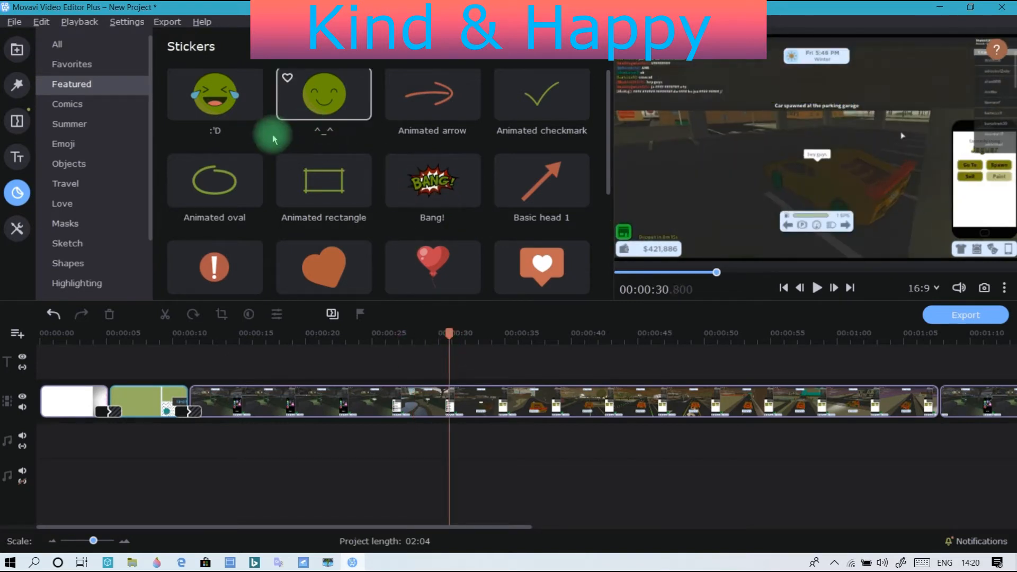
pyautogui.scroll(-5, 432, 154)
pyautogui.scroll(5, 402, 157)
pyautogui.click(99, 45)
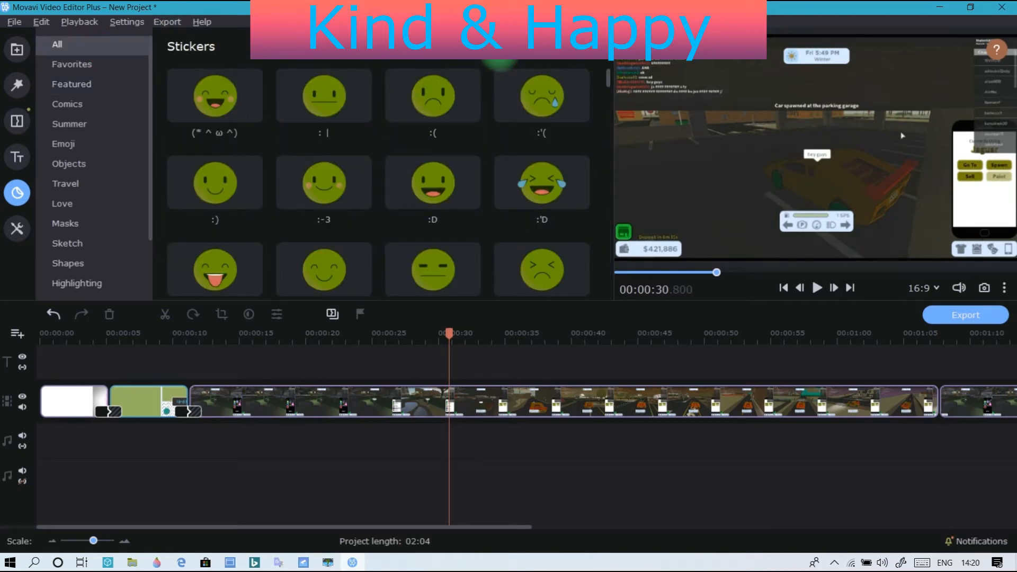
pyautogui.write('w')
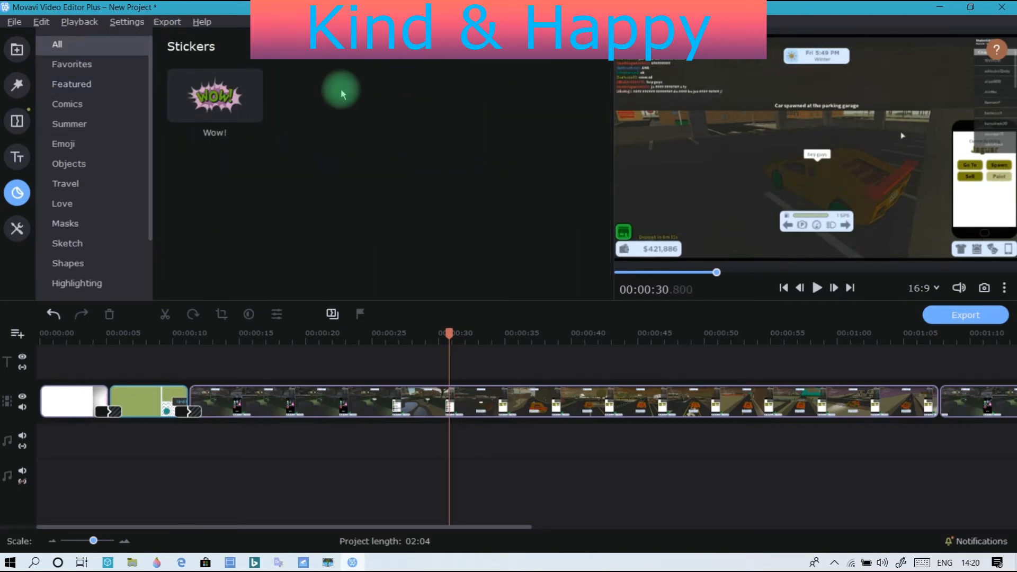
pyautogui.moveTo(211, 98); pyautogui.dragTo(656, 81)
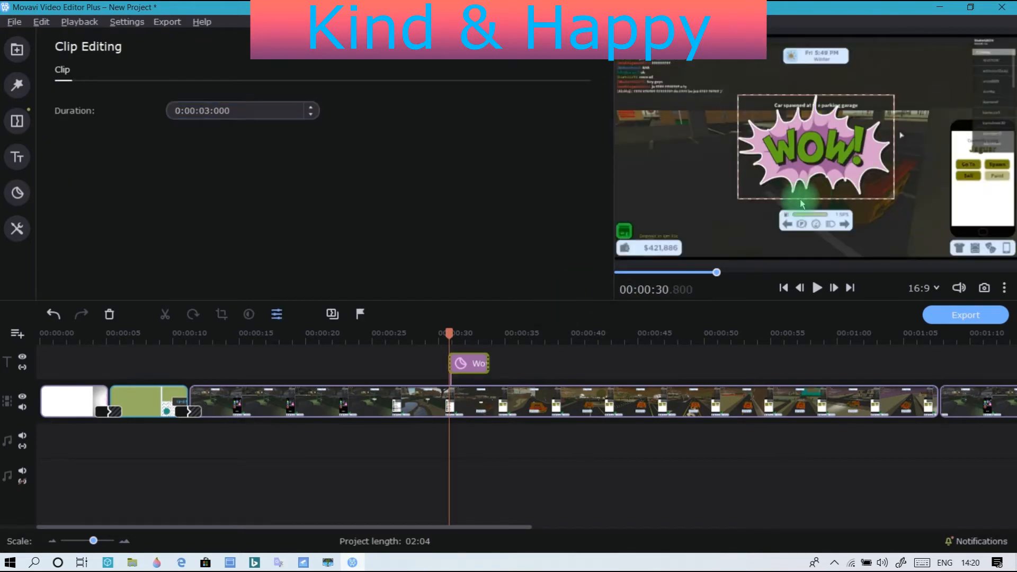
pyautogui.moveTo(819, 149); pyautogui.dragTo(717, 89)
pyautogui.moveTo(780, 59); pyautogui.dragTo(699, 158)
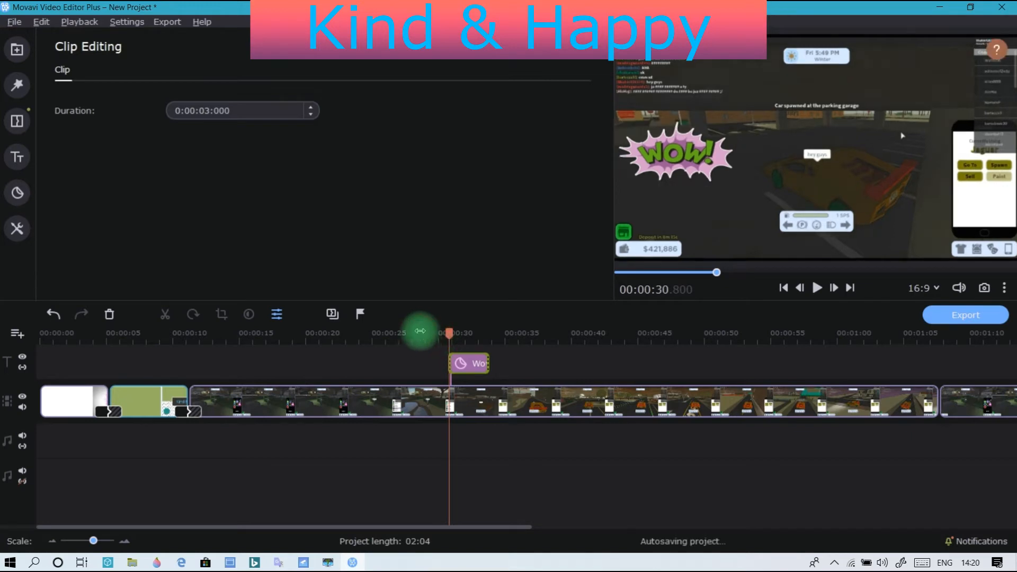
# Step: Preview the Wow! sticker from shortly before it appears until it ends, and return the playhead to the start
pyautogui.click(420, 334)
pyautogui.press('space')
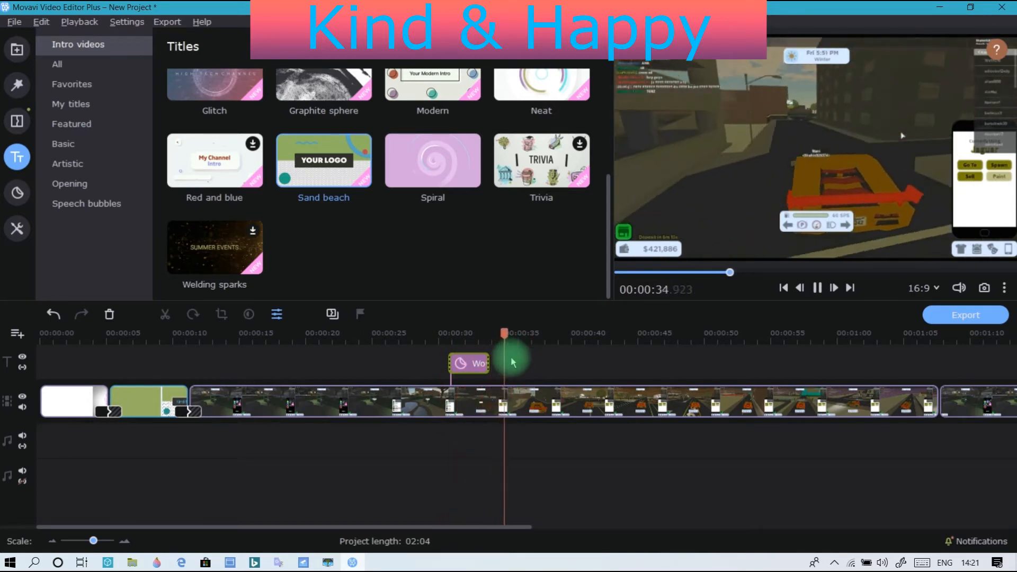
pyautogui.press('space')
pyautogui.click(258, 344)
pyautogui.moveTo(258, 344); pyautogui.dragTo(1, 288)
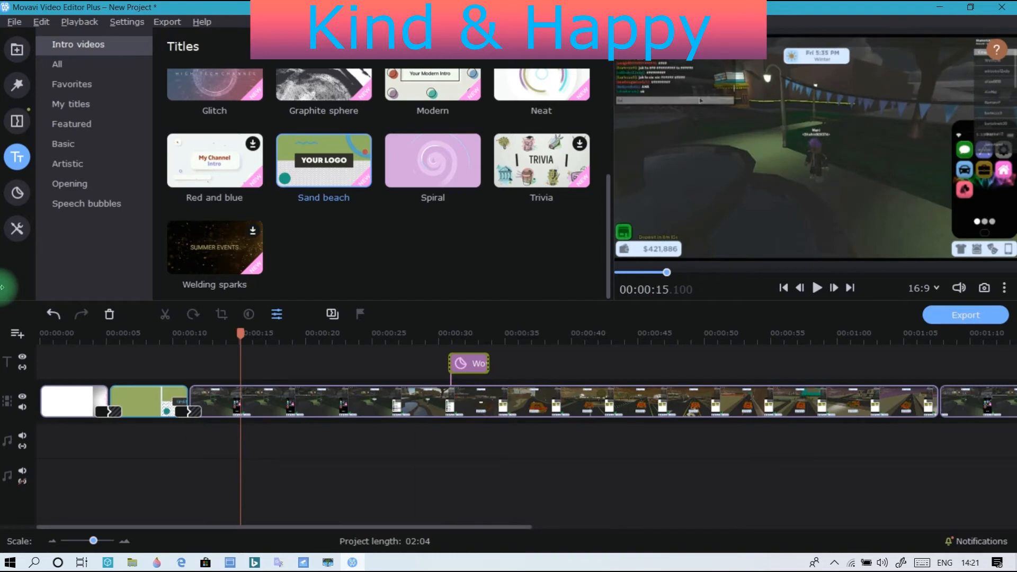
# Step: Place the Red gradient background on an overlay track above the robloxapp clips and extend it to the end of the project
pyautogui.click(18, 51)
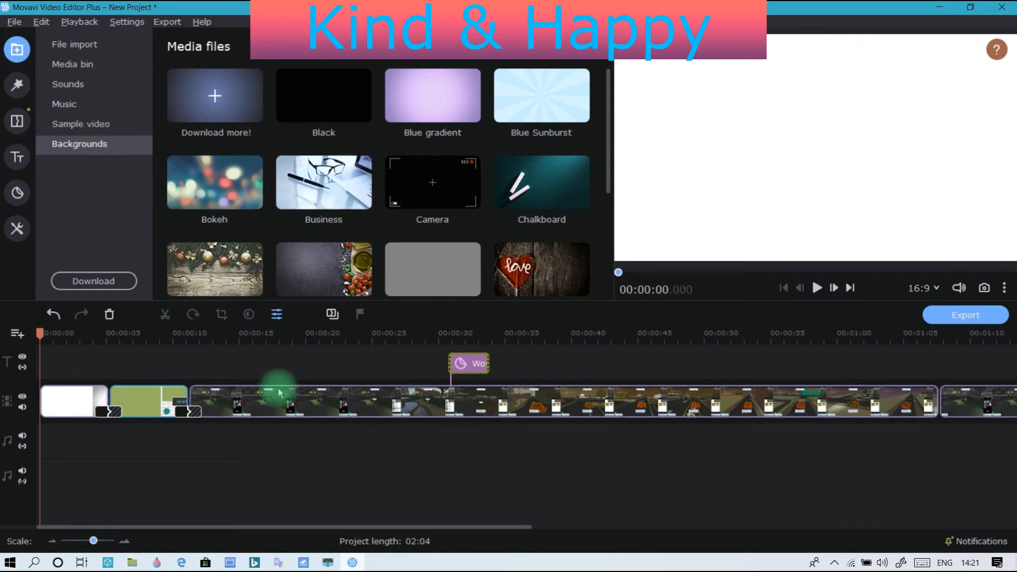
pyautogui.hscroll(2, 279, 392)
pyautogui.scroll(-2, 487, 198)
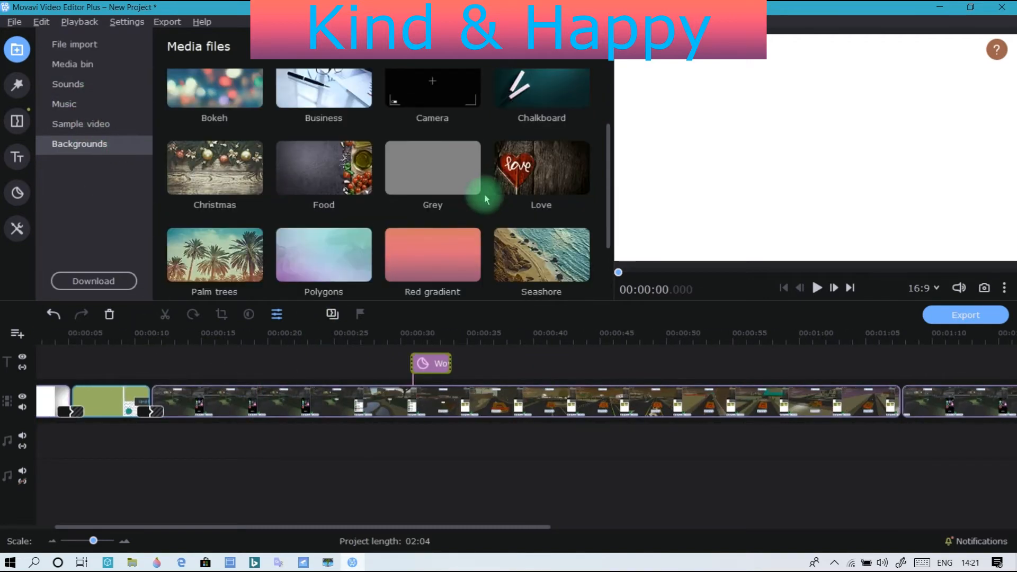
pyautogui.moveTo(437, 253); pyautogui.dragTo(294, 398)
pyautogui.moveTo(623, 447); pyautogui.dragTo(526, 401)
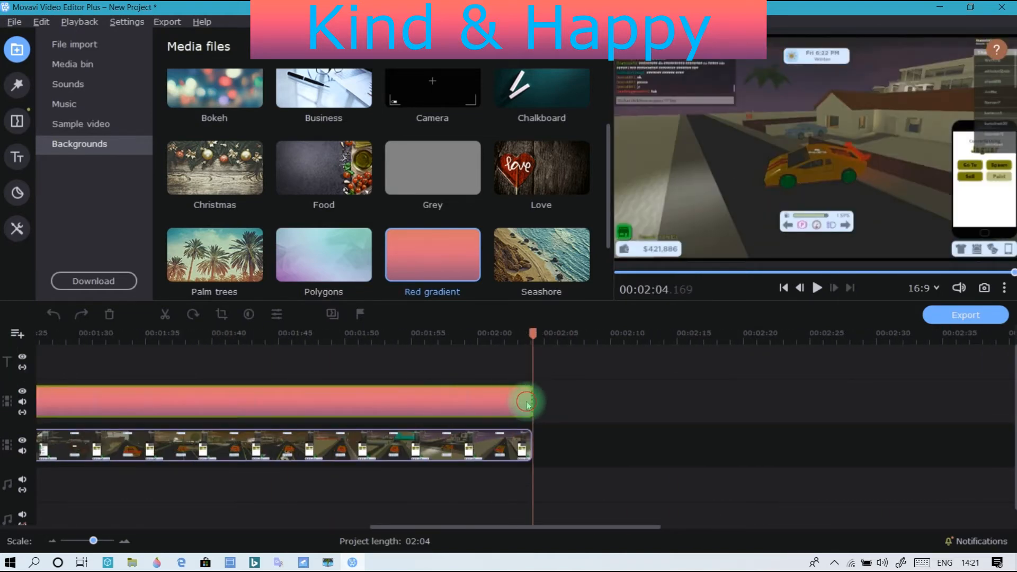
# Step: Set the Red gradient overlay to Picture in picture and shape it into a narrow banner centred along the top of the video frame
pyautogui.moveTo(352, 338); pyautogui.dragTo(265, 403)
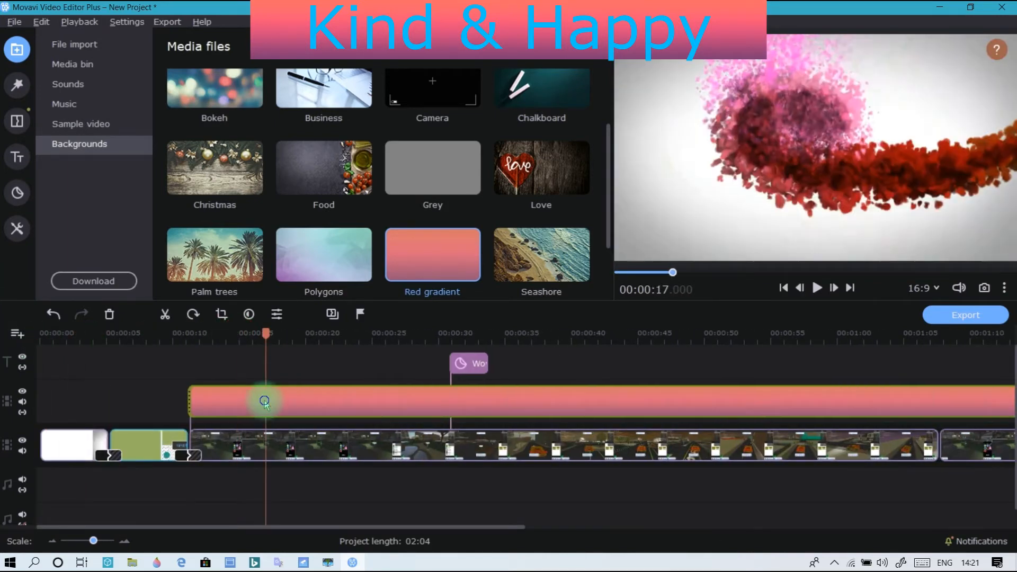
pyautogui.rightClick(264, 402)
pyautogui.click(334, 161)
pyautogui.click(241, 130)
pyautogui.click(63, 104)
pyautogui.moveTo(873, 209); pyautogui.dragTo(761, 97)
pyautogui.moveTo(790, 130); pyautogui.dragTo(781, 66)
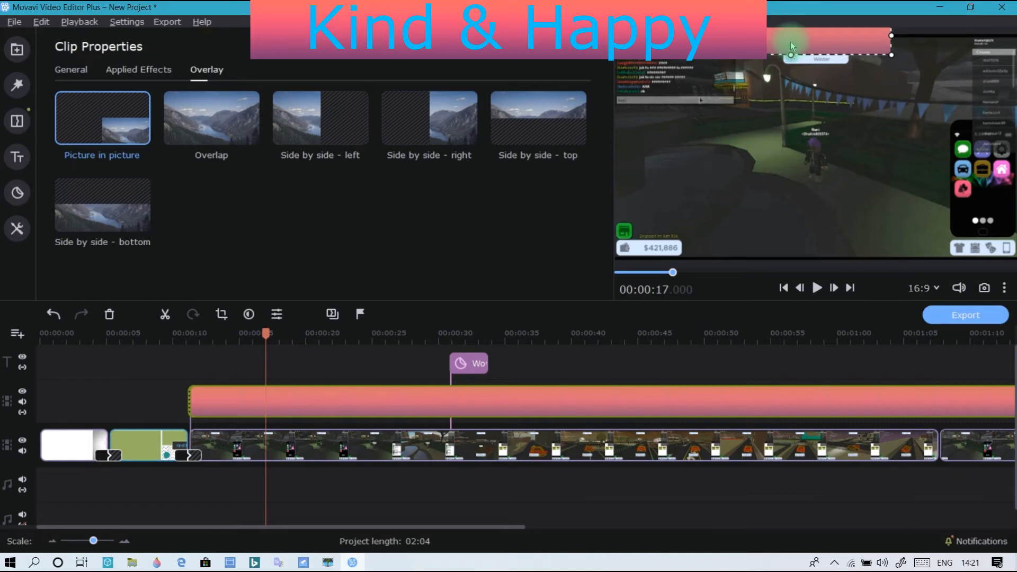
pyautogui.moveTo(799, 45)
pyautogui.mouseDown()
pyautogui.moveTo(811, 96)
pyautogui.moveTo(816, 46)
pyautogui.mouseUp()
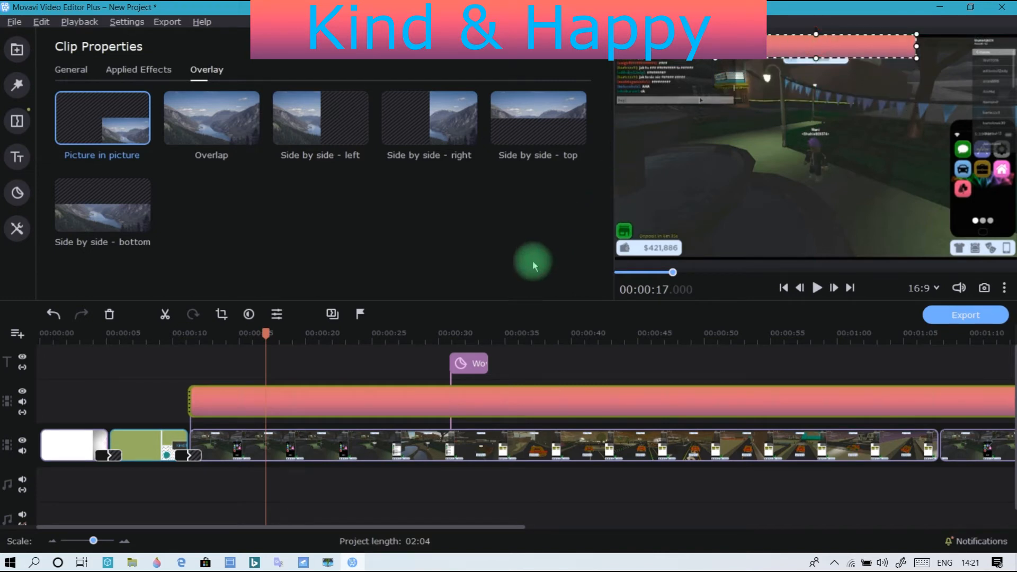
pyautogui.click(527, 371)
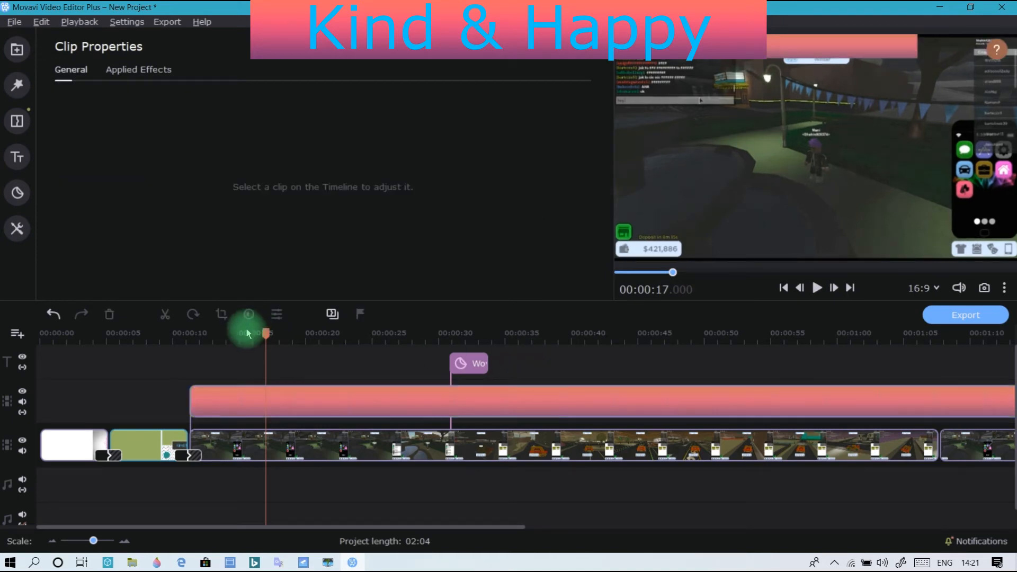
# Step: Look through all available title styles for one that suits the Red gradient banner
pyautogui.click(14, 154)
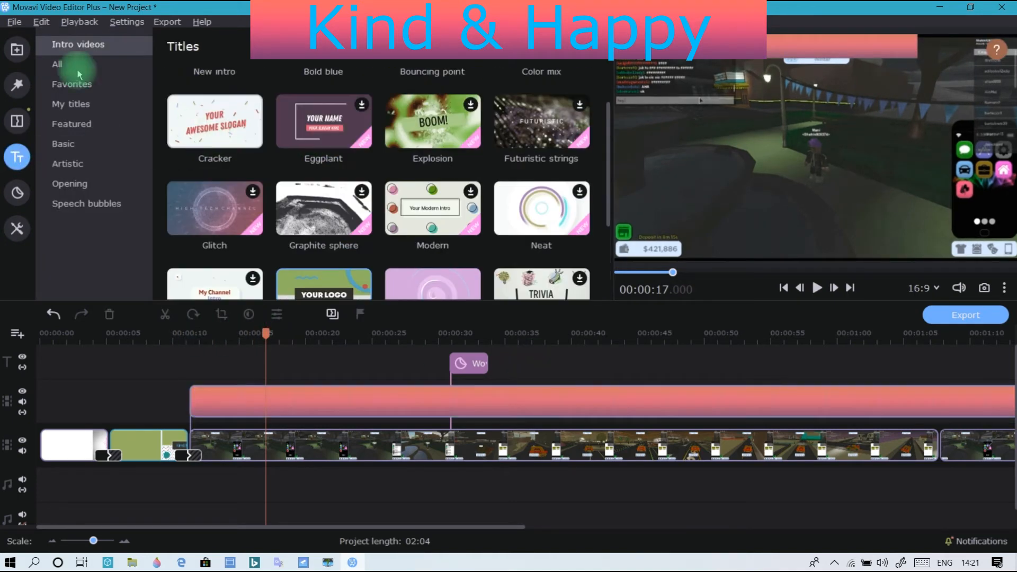
pyautogui.click(95, 64)
pyautogui.scroll(-15, 410, 177)
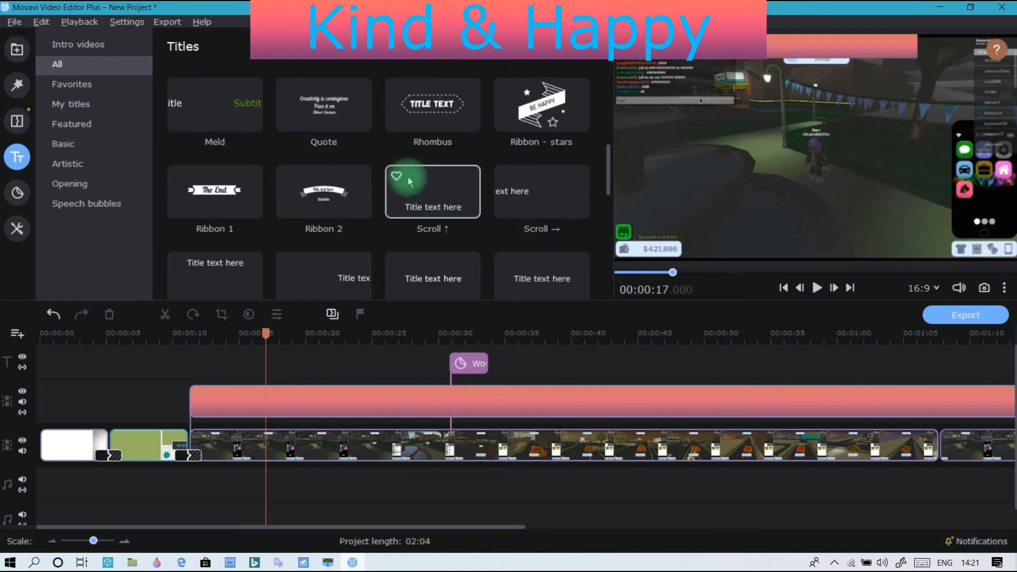
pyautogui.scroll(-5, 410, 180)
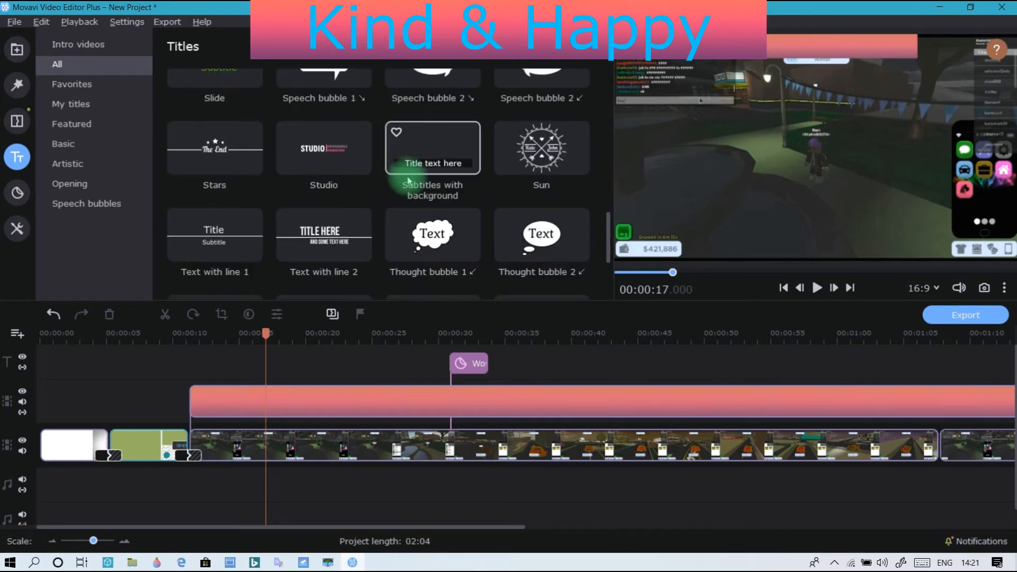
pyautogui.scroll(-2, 417, 174)
pyautogui.scroll(5, 416, 173)
pyautogui.scroll(3, 413, 173)
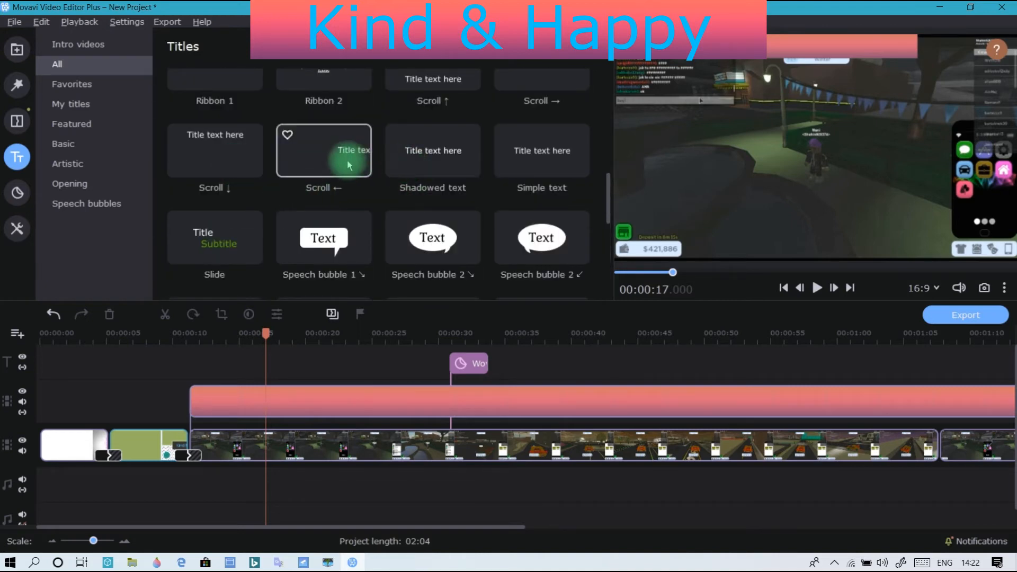
pyautogui.scroll(2, 386, 181)
pyautogui.scroll(-4, 389, 182)
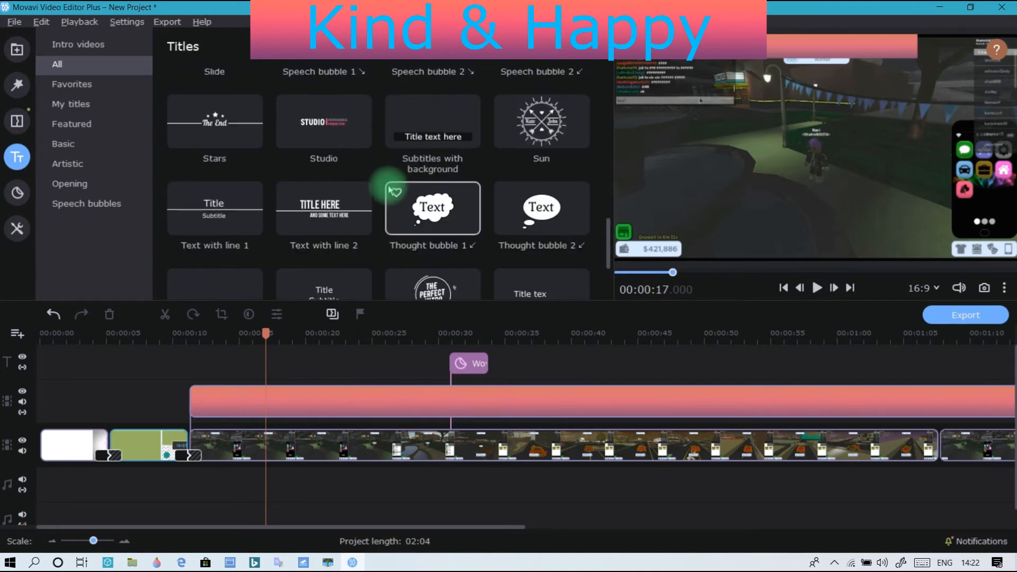
pyautogui.scroll(-2, 390, 189)
pyautogui.scroll(1, 420, 189)
pyautogui.scroll(-1, 422, 192)
pyautogui.scroll(6, 427, 242)
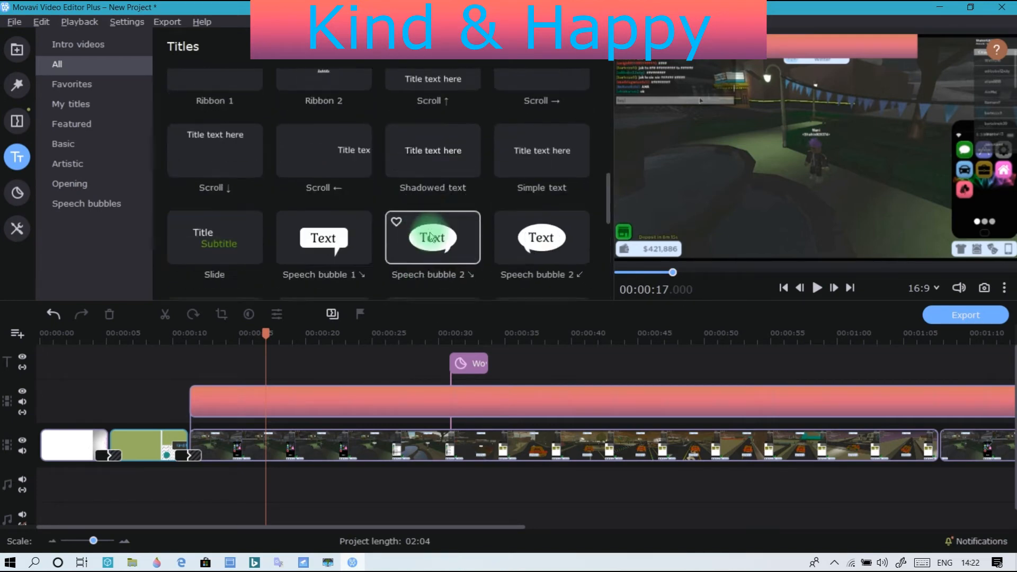
# Step: Add the Simple text title above the Red gradient overlay, starting with the first robloxapp clip, and extend it to the end of the project
pyautogui.moveTo(543, 197); pyautogui.dragTo(195, 362)
pyautogui.moveTo(269, 367); pyautogui.dragTo(582, 377)
pyautogui.click(623, 272)
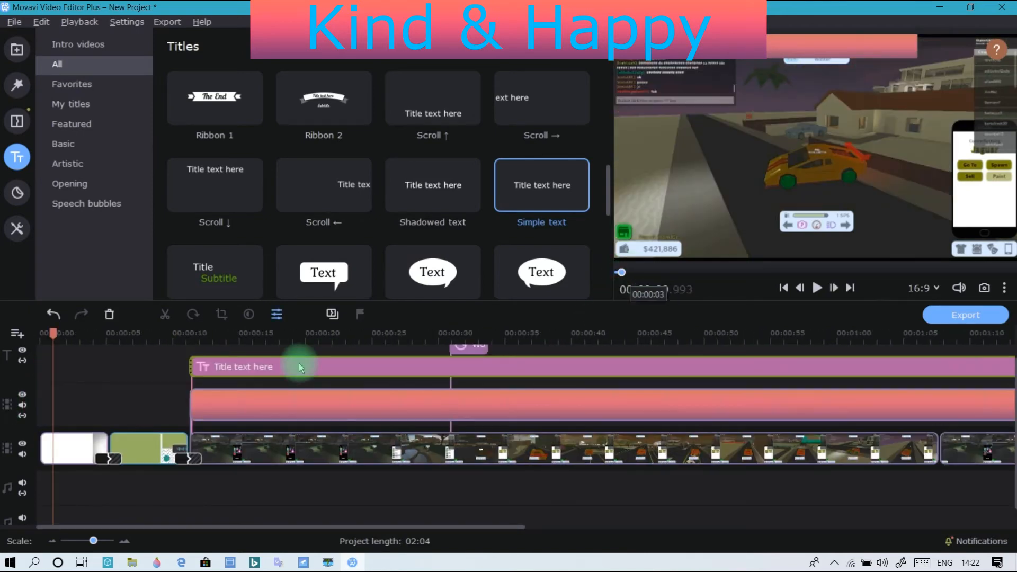
# Step: Replace the title's placeholder text with "Kind & Happy"
pyautogui.doubleClick(265, 365)
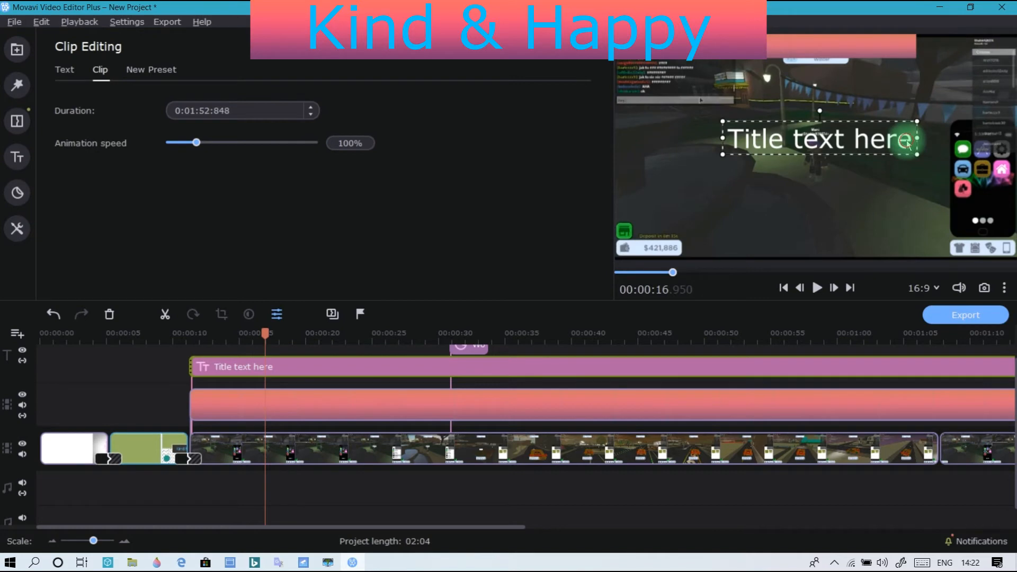
pyautogui.press('BackSpace')
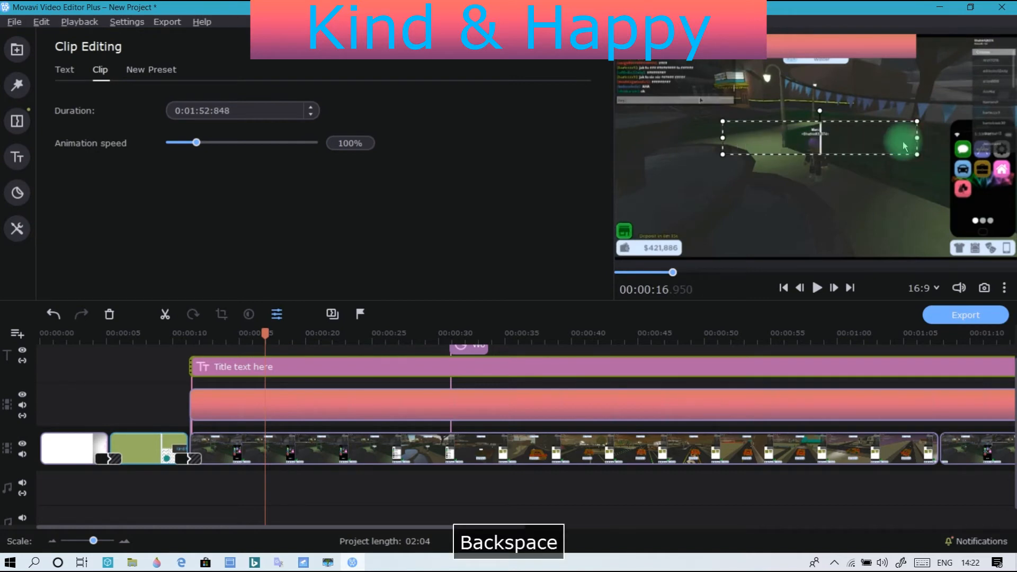
pyautogui.write('ki')
pyautogui.press('BackSpace')
pyautogui.press('BackSpace')
pyautogui.write('Kind ')
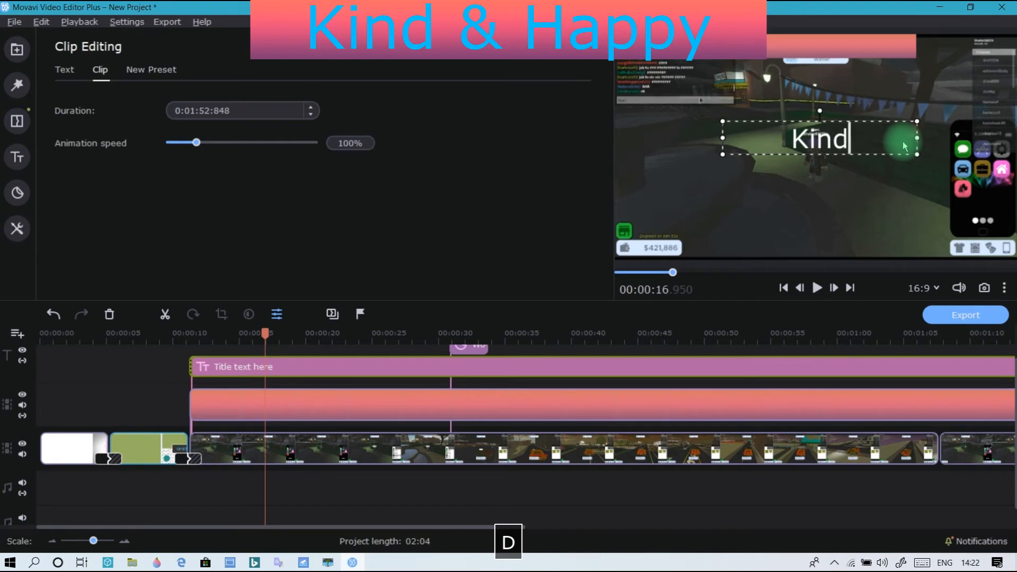
pyautogui.write('&')
pyautogui.press('capslock')
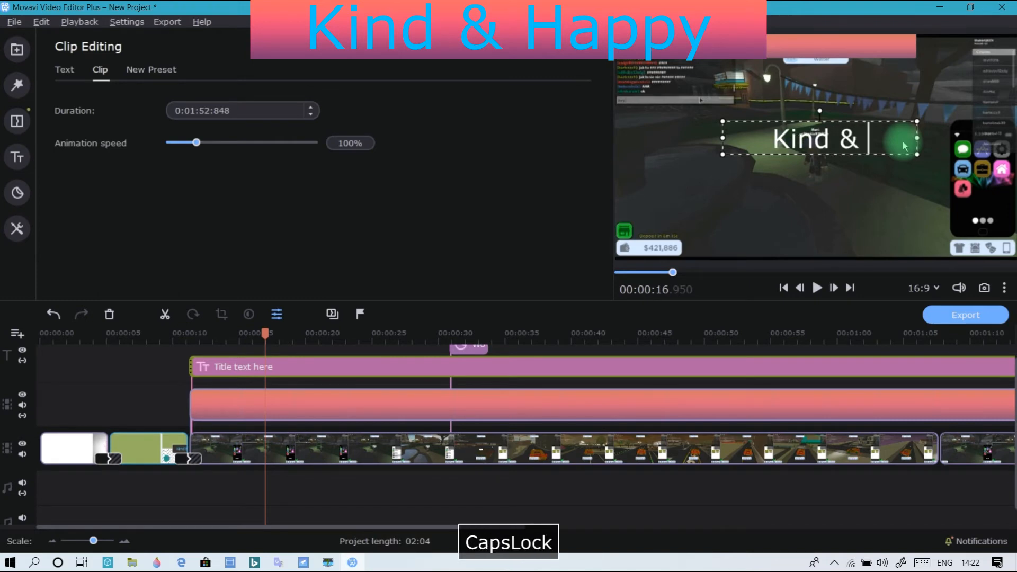
pyautogui.write('Hapyp')
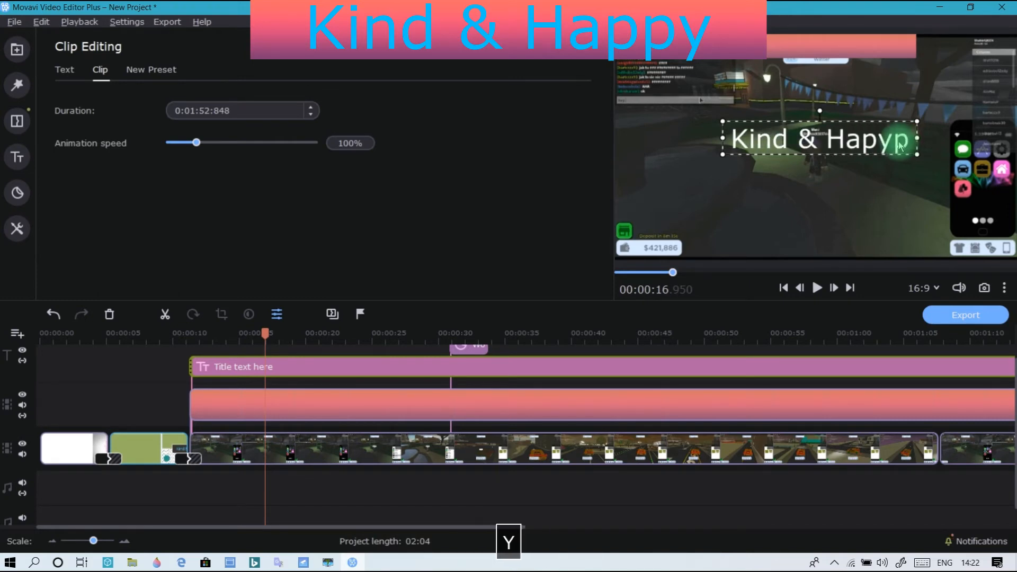
pyautogui.press('BackSpace')
pyautogui.press('BackSpace')
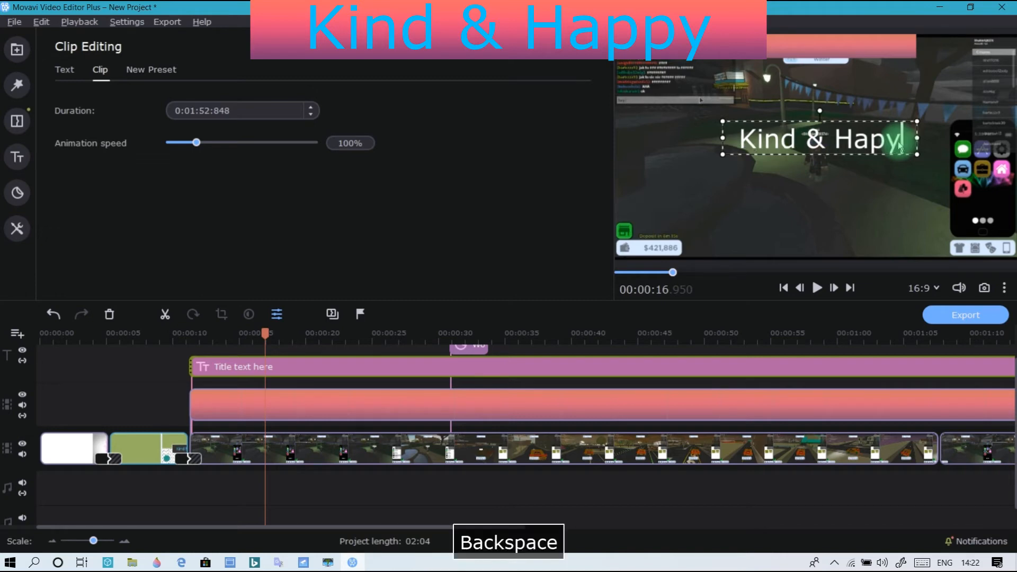
pyautogui.write('py')
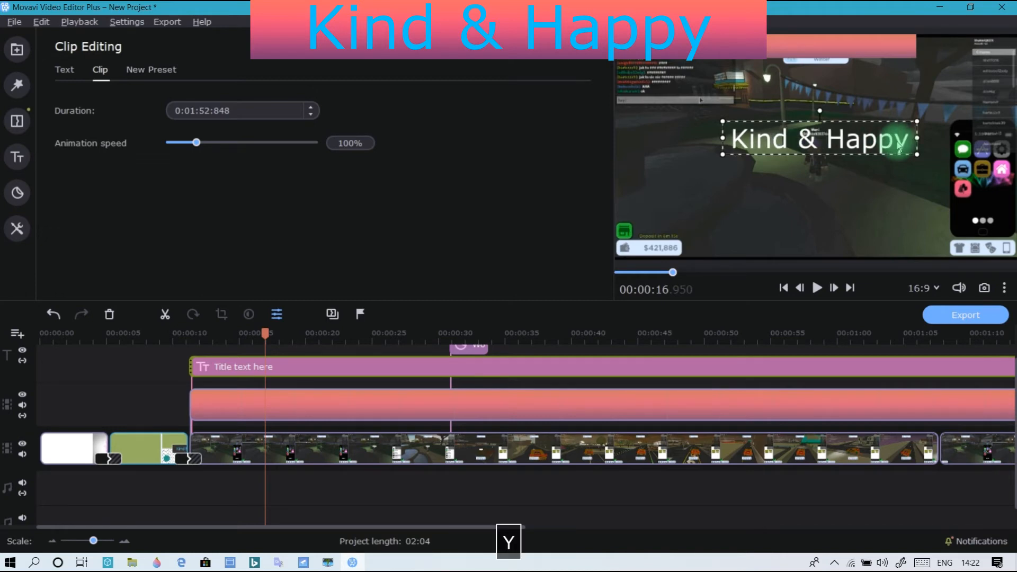
pyautogui.click(861, 108)
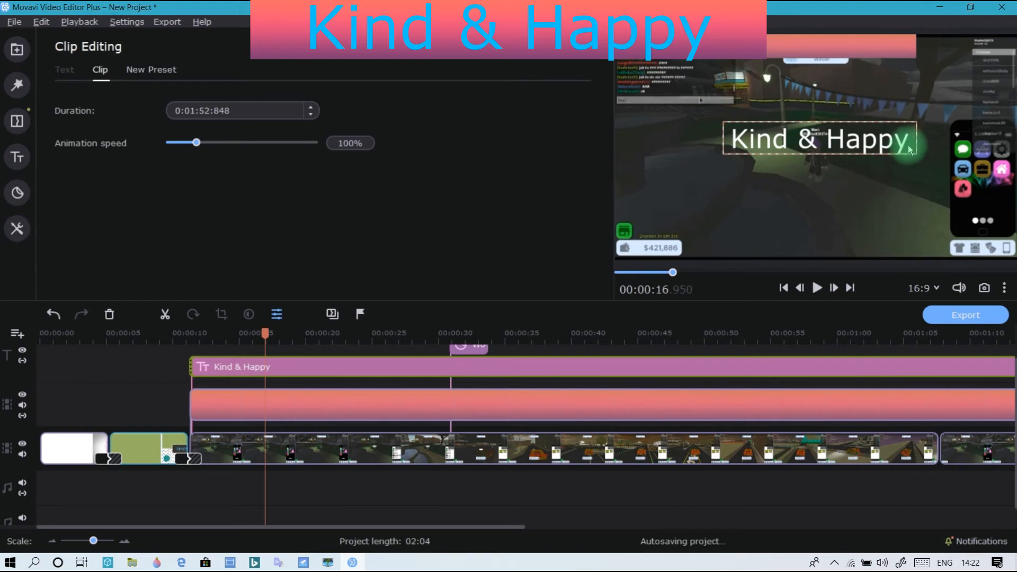
# Step: Move the Kind & Happy title onto the Red gradient banner, shrink it to fit centred there, and briefly play it back
pyautogui.moveTo(907, 123); pyautogui.dragTo(903, 35)
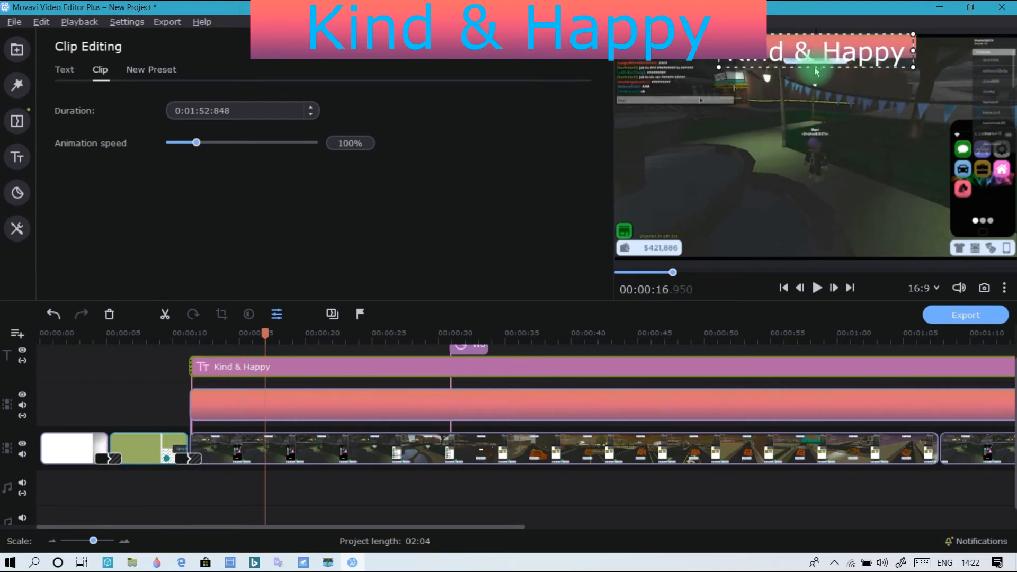
pyautogui.moveTo(916, 69); pyautogui.dragTo(873, 62)
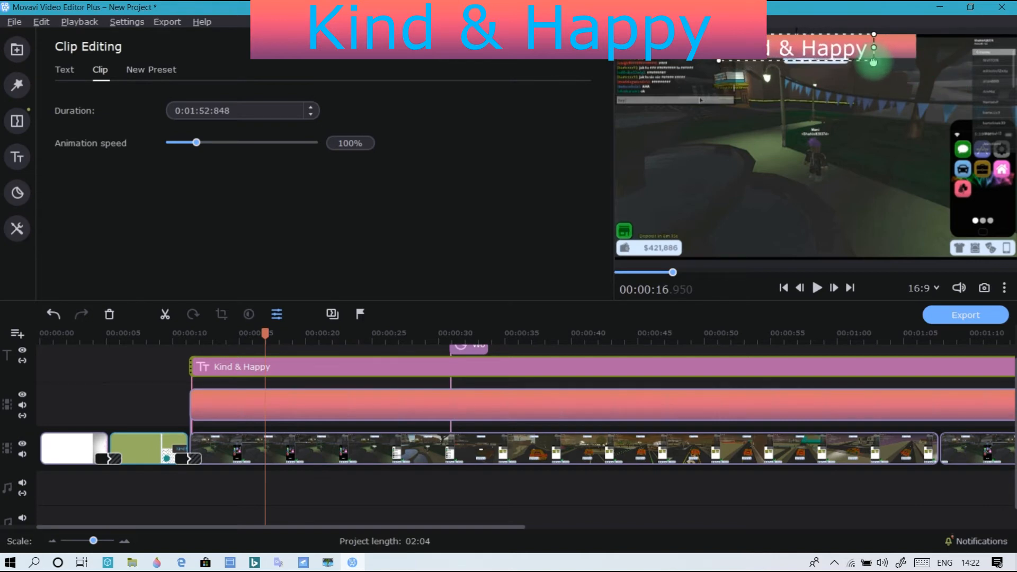
pyautogui.moveTo(816, 62); pyautogui.dragTo(773, 48)
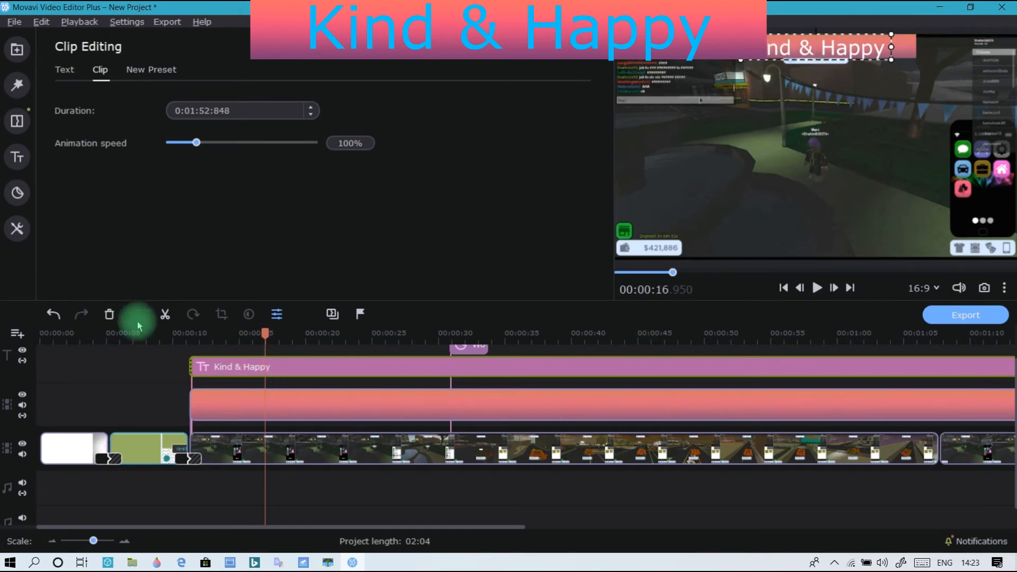
pyautogui.press('space')
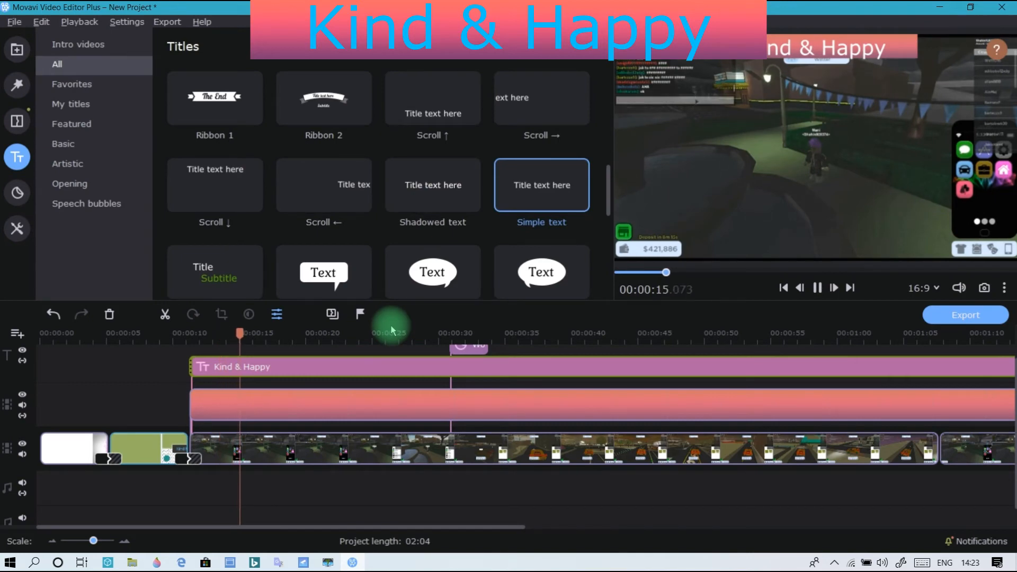
pyautogui.press('space')
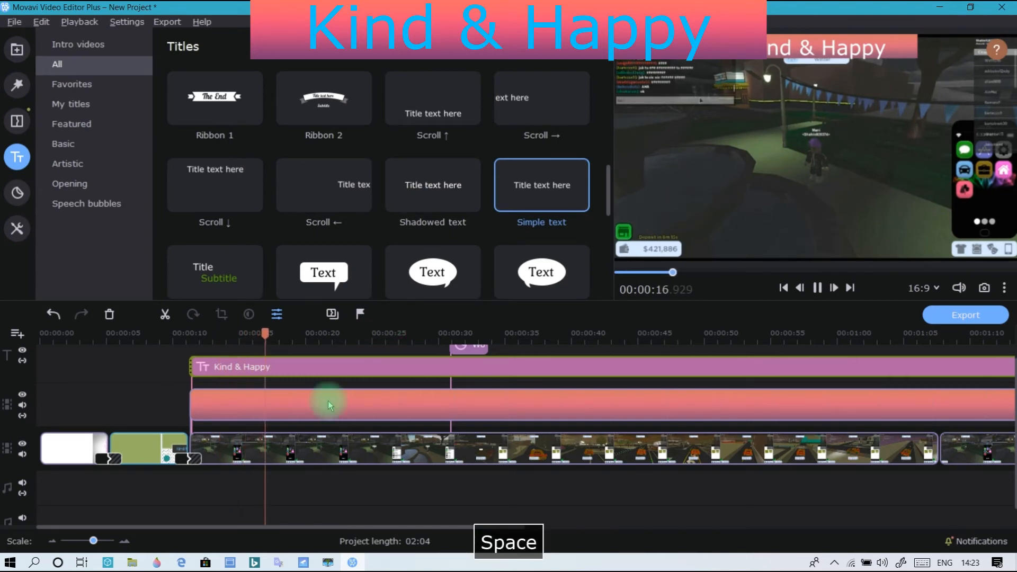
# Step: Set the Kind & Happy title's text colour to light blue
pyautogui.doubleClick(318, 371)
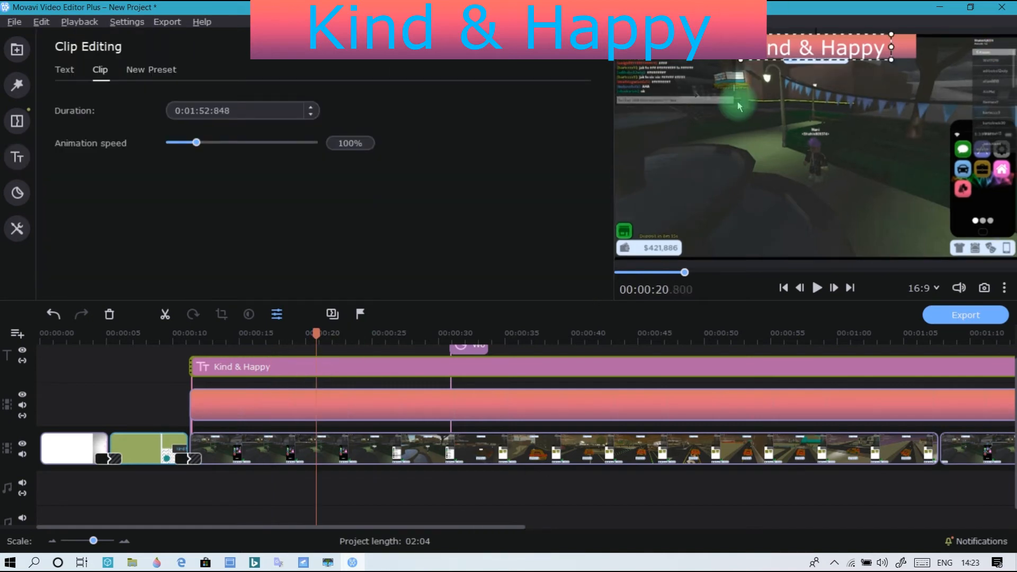
pyautogui.click(17, 83)
pyautogui.click(64, 75)
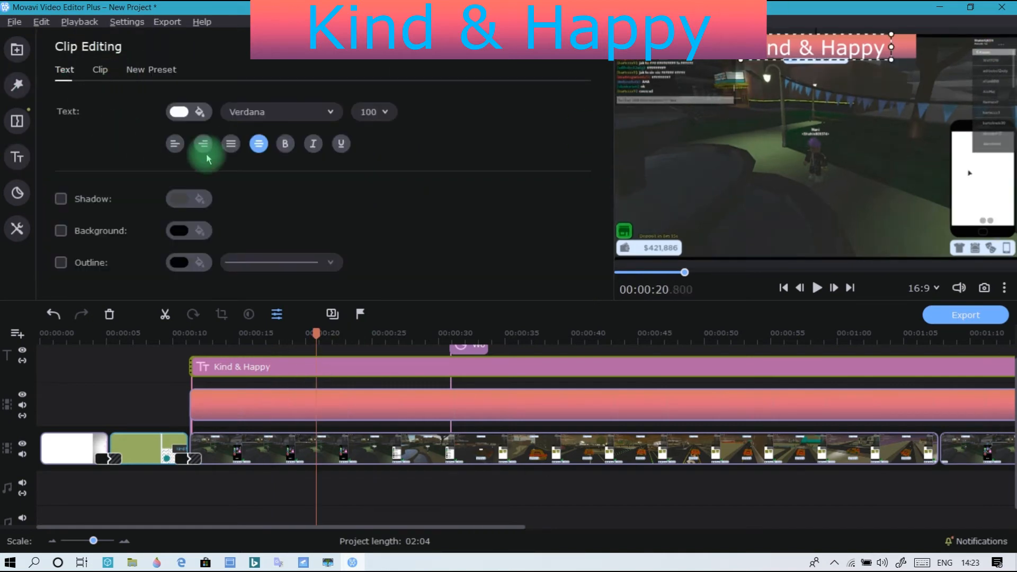
pyautogui.click(191, 106)
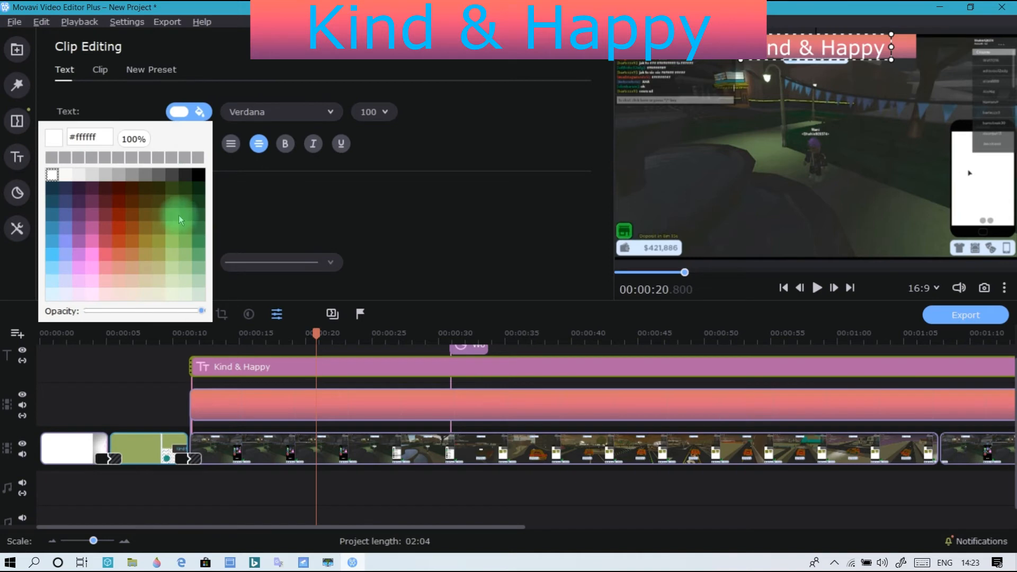
pyautogui.click(200, 207)
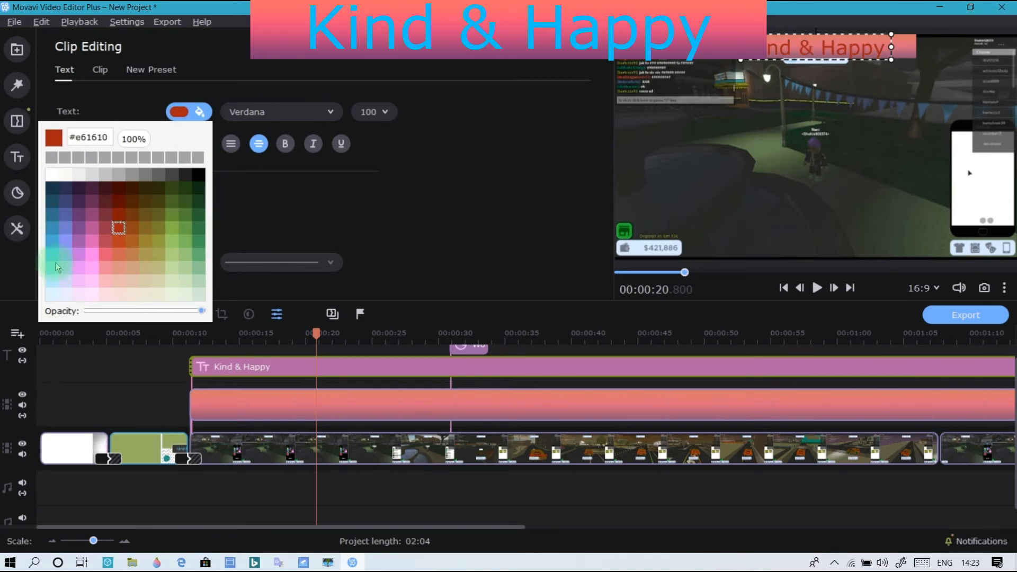
pyautogui.click(318, 99)
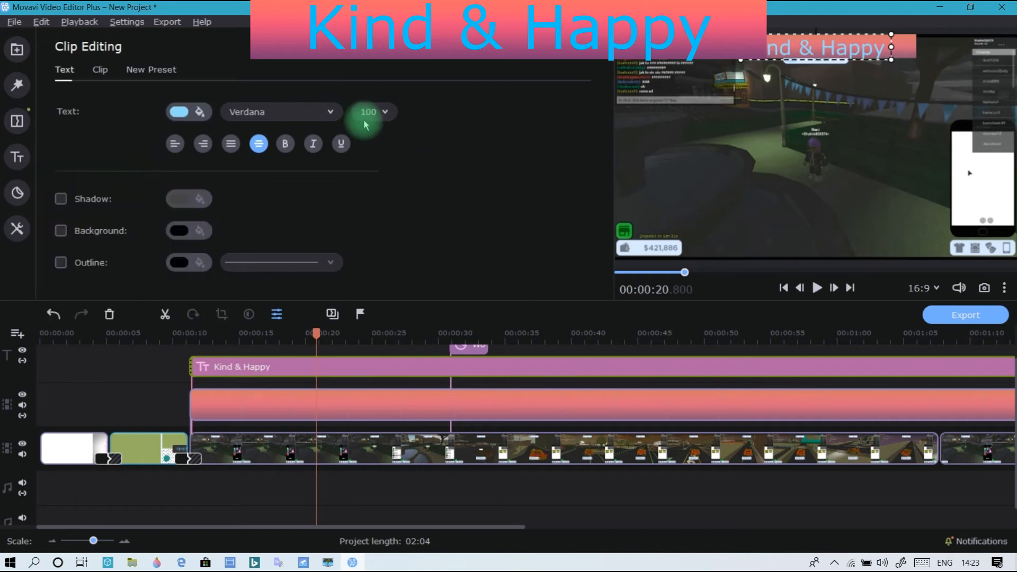
# Step: Try the Sitka font on the Kind & Happy title
pyautogui.click(305, 121)
pyautogui.scroll(-3, 336, 281)
pyautogui.scroll(10, 336, 286)
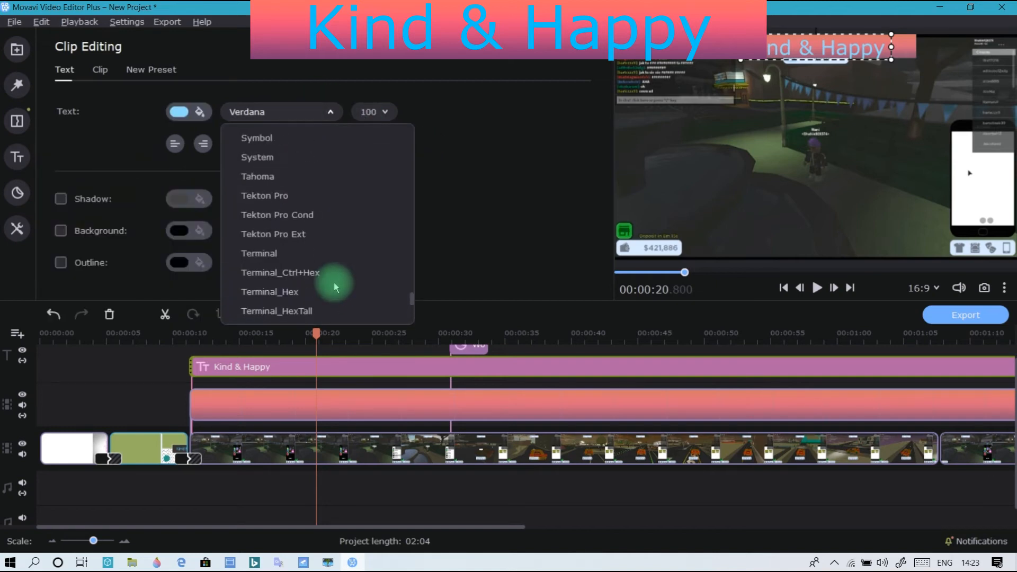
pyautogui.scroll(-2, 335, 285)
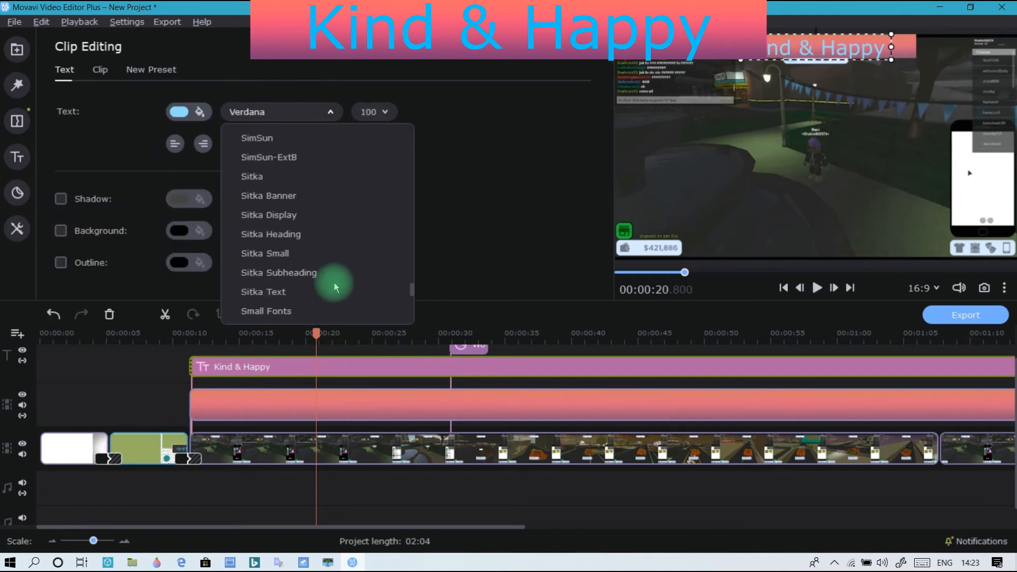
pyautogui.click(286, 194)
# Step: Set the Kind & Happy title's font to Ink Free and give it a thin black outline
pyautogui.click(300, 110)
pyautogui.scroll(15, 294, 206)
pyautogui.scroll(12, 292, 210)
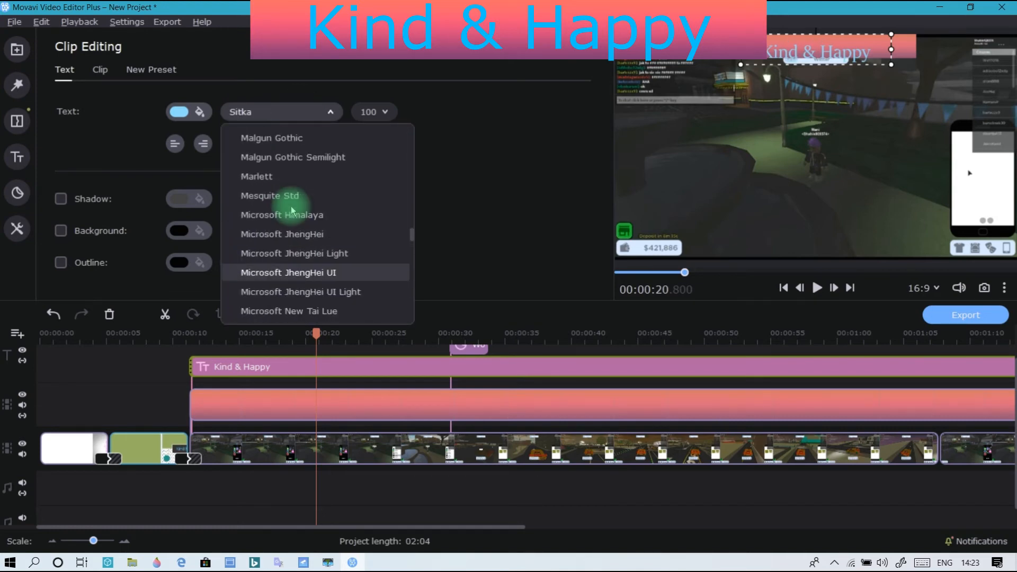
pyautogui.scroll(5, 292, 211)
pyautogui.scroll(-3, 292, 211)
pyautogui.scroll(1, 288, 215)
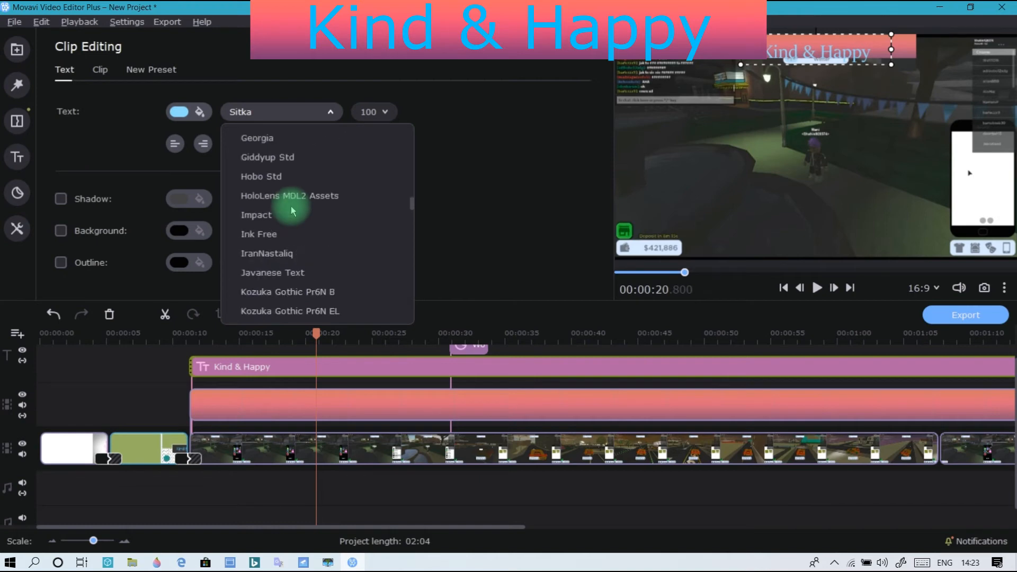
pyautogui.click(278, 235)
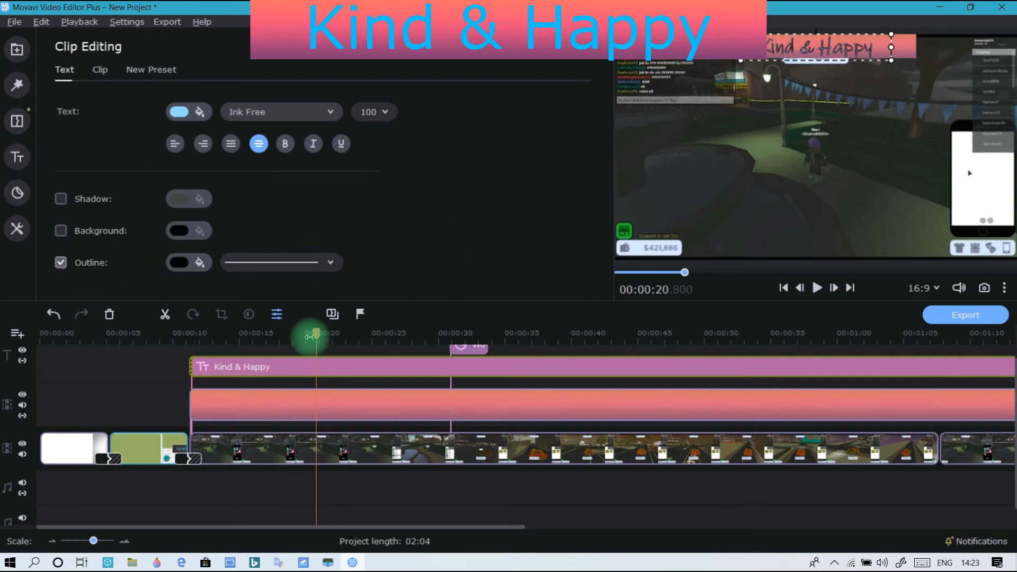
pyautogui.click(283, 264)
pyautogui.click(279, 290)
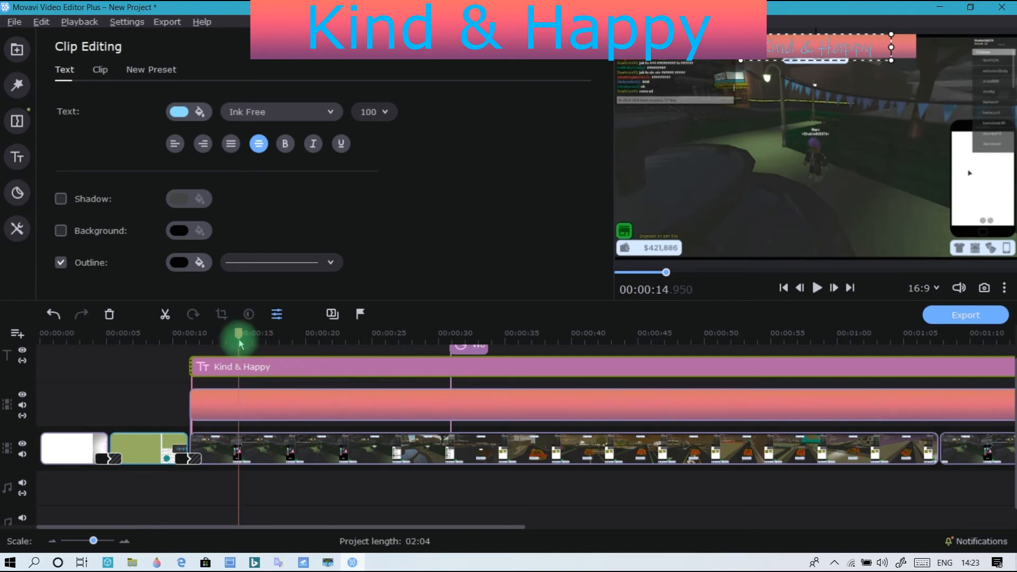
# Step: Play the restyled title briefly and look through the available video editing tools
pyautogui.press('space')
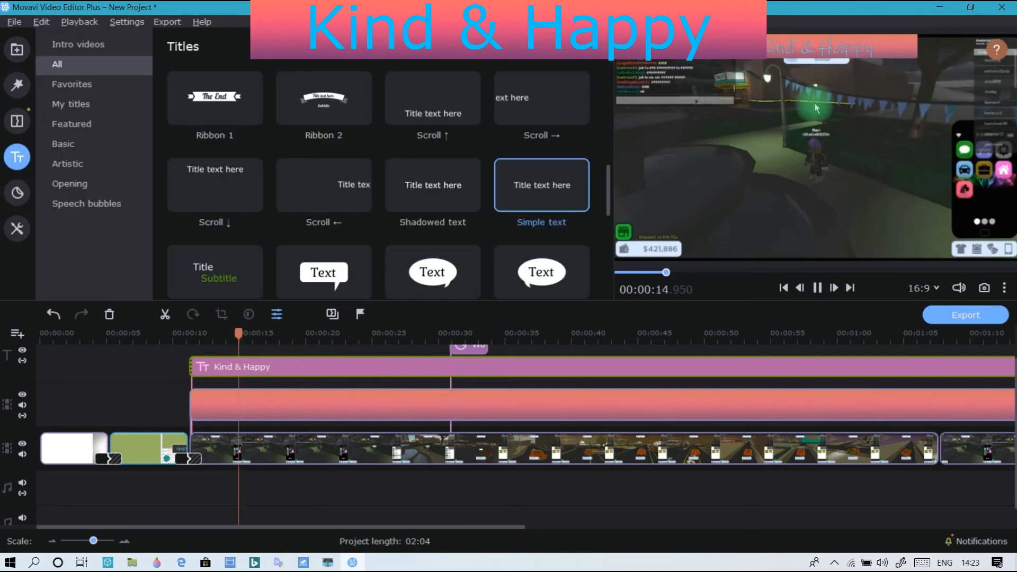
pyautogui.press('space')
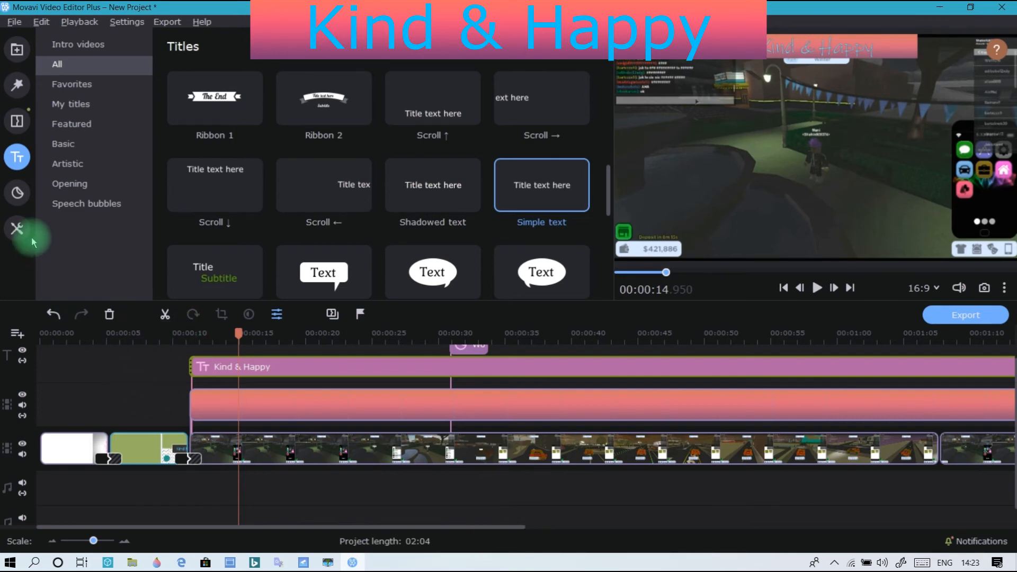
pyautogui.click(18, 229)
pyautogui.scroll(-1, 276, 289)
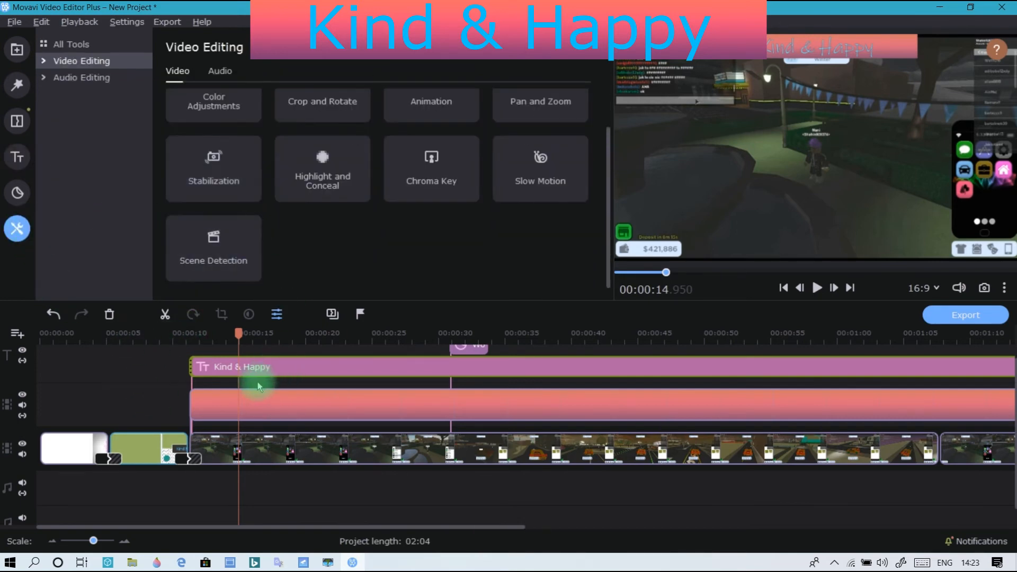
pyautogui.scroll(1, 163, 234)
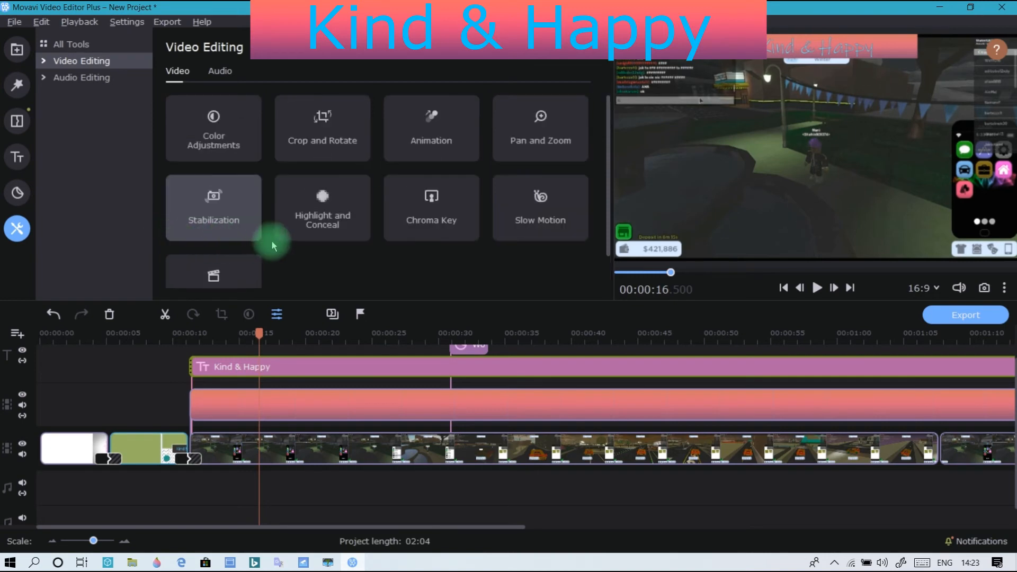
pyautogui.scroll(-1, 340, 175)
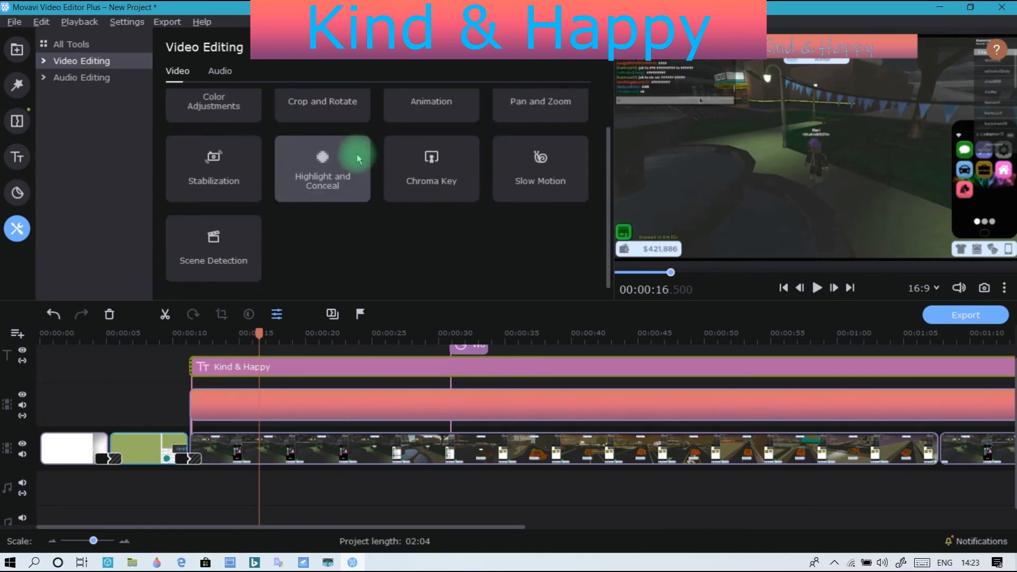
pyautogui.scroll(1, 201, 187)
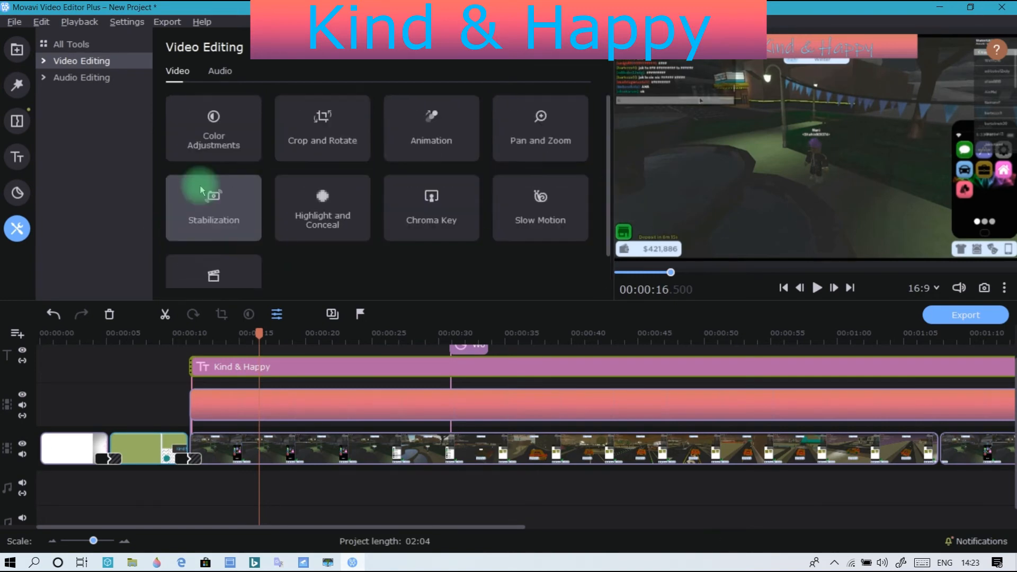
# Step: Try the Slide → animation on the Red gradient banner and play it back
pyautogui.click(424, 109)
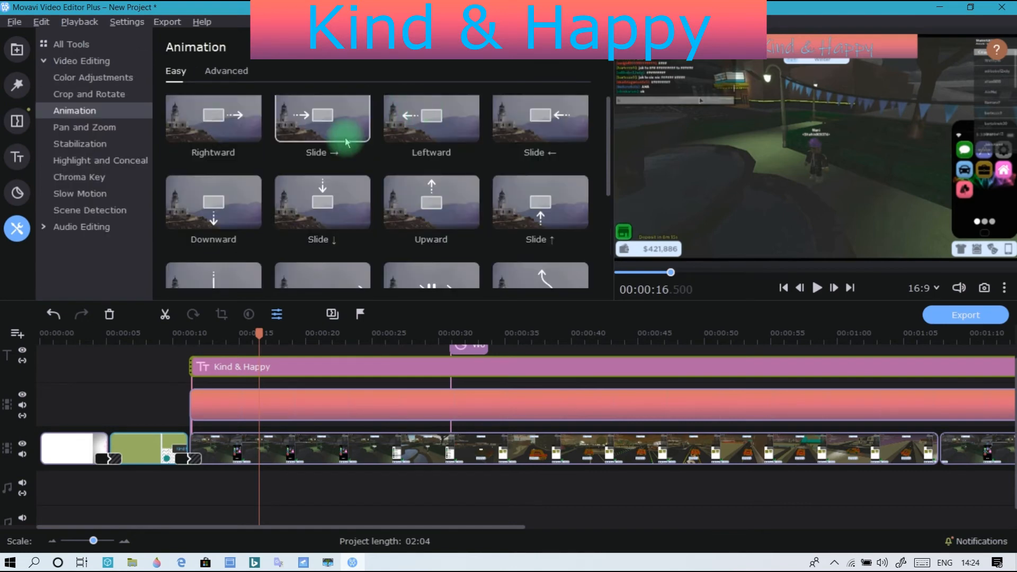
pyautogui.moveTo(348, 117); pyautogui.dragTo(189, 408)
pyautogui.click(163, 339)
pyautogui.press('space')
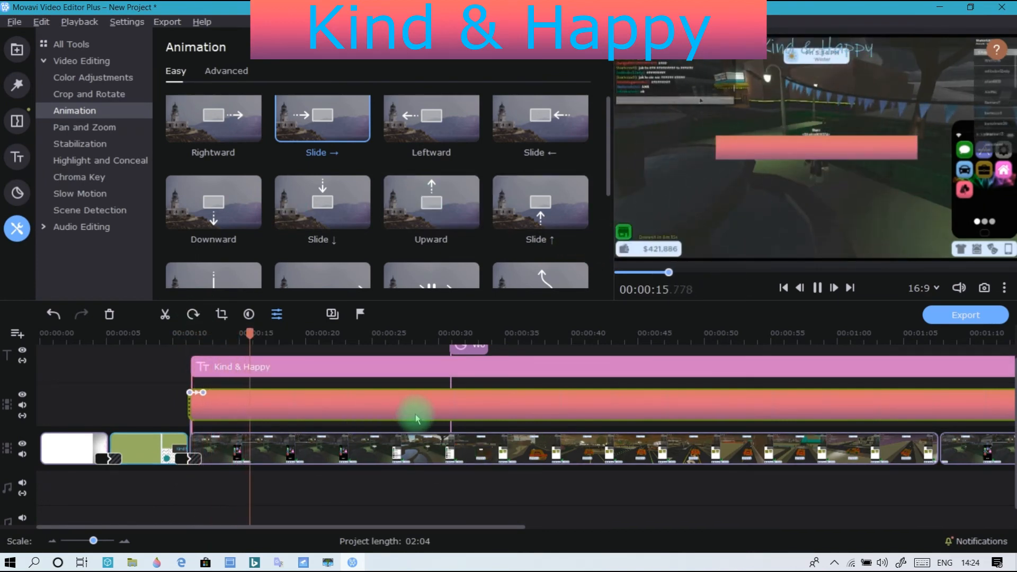
pyautogui.press('space')
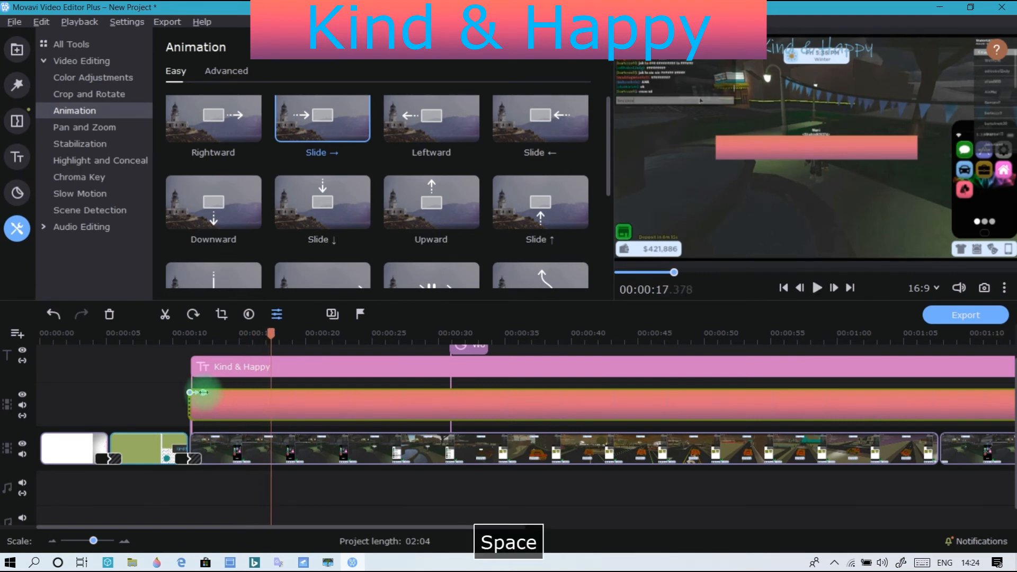
# Step: Remove all keyframes from the Red gradient banner and play the section again from before the banner's start
pyautogui.rightClick(203, 393)
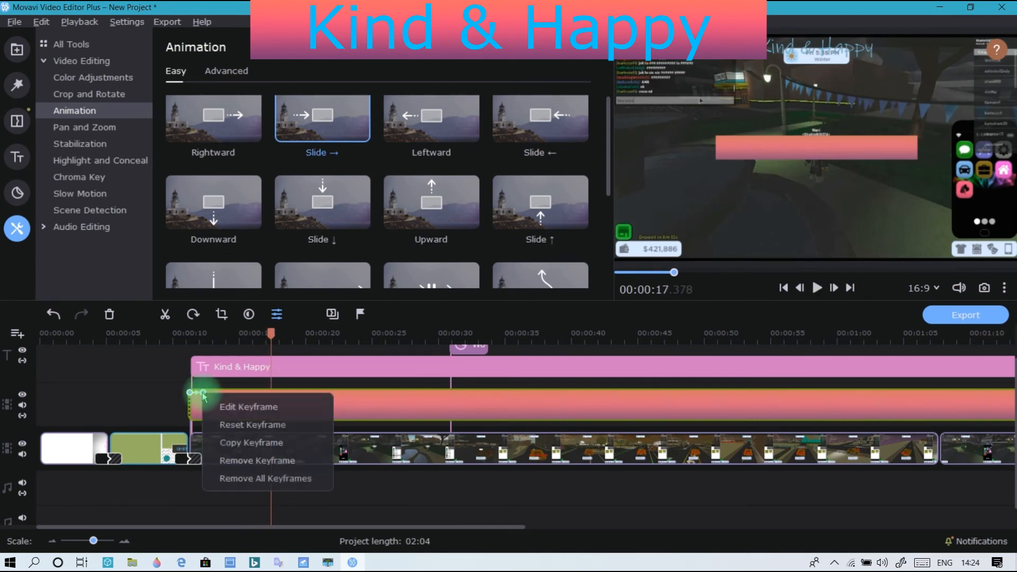
pyautogui.click(253, 478)
pyautogui.click(249, 398)
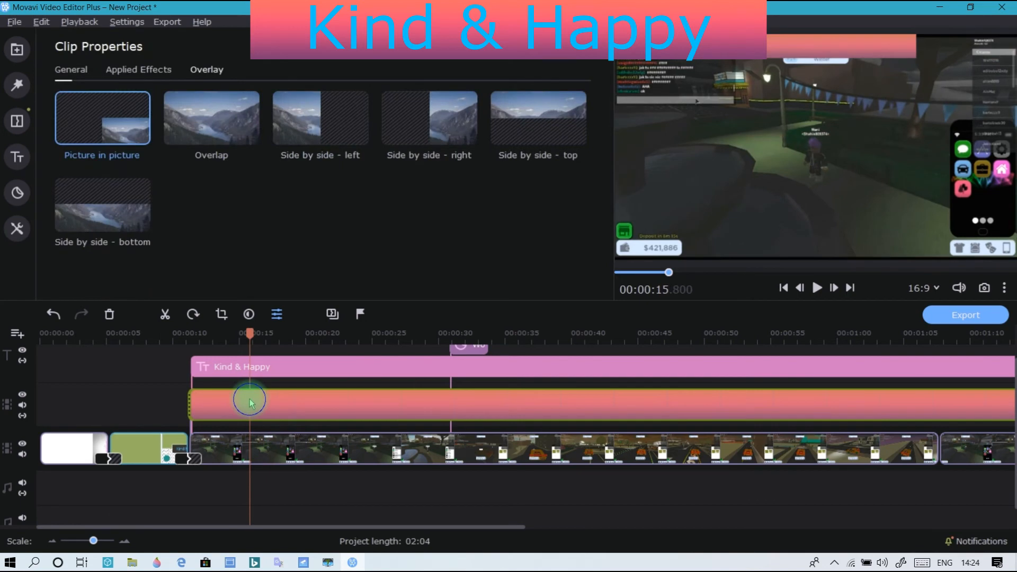
pyautogui.rightClick(250, 399)
pyautogui.click(135, 332)
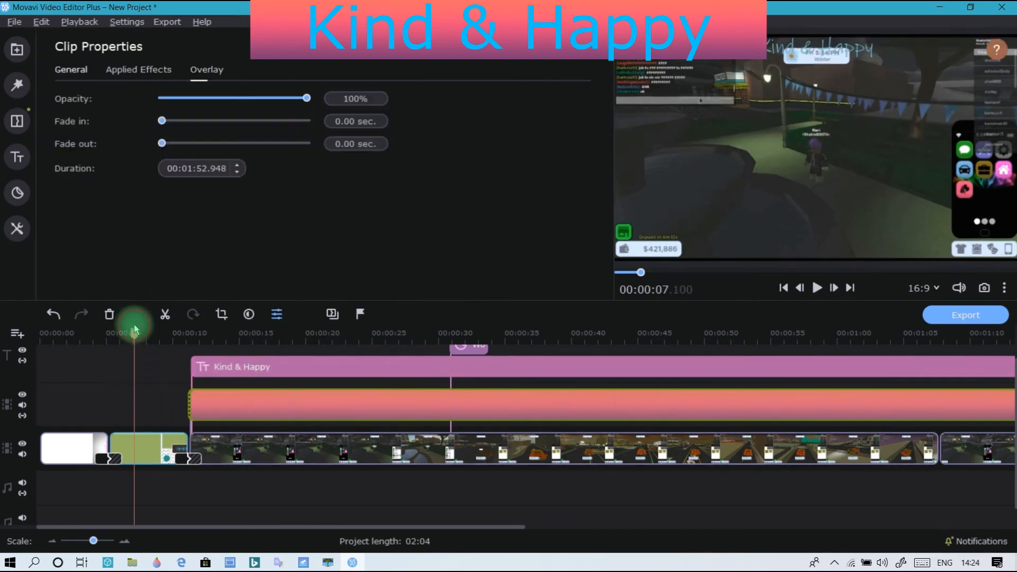
pyautogui.press('space')
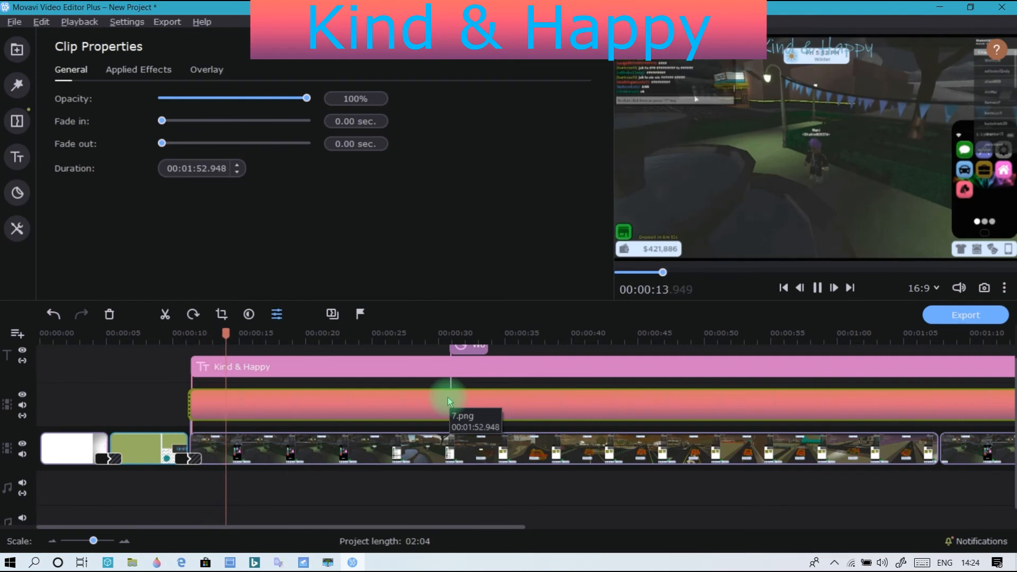
pyautogui.press('space')
# Step: Try editing the Red gradient banner as an overlay and check the preview at further points on the timeline
pyautogui.rightClick(438, 401)
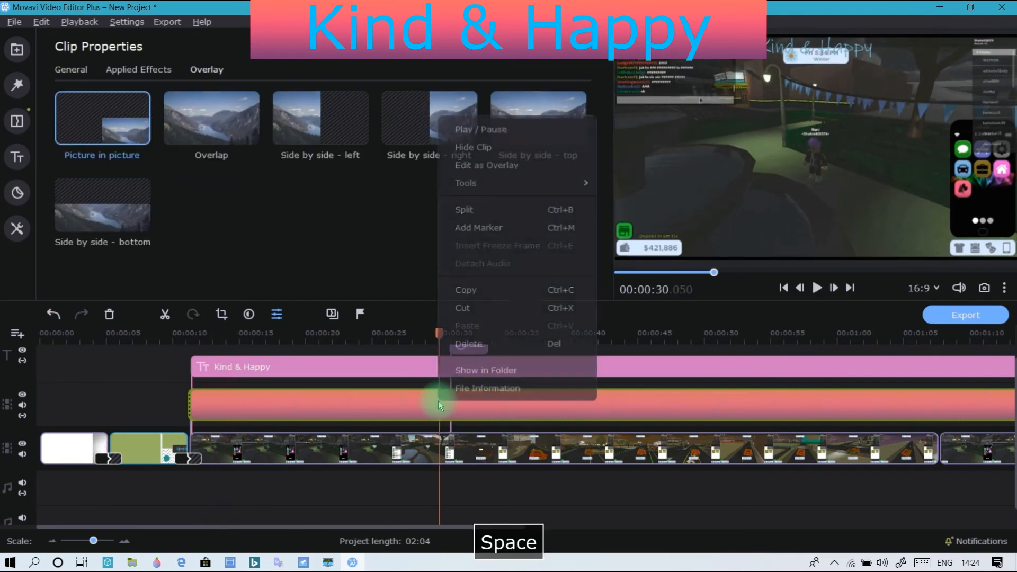
pyautogui.click(471, 165)
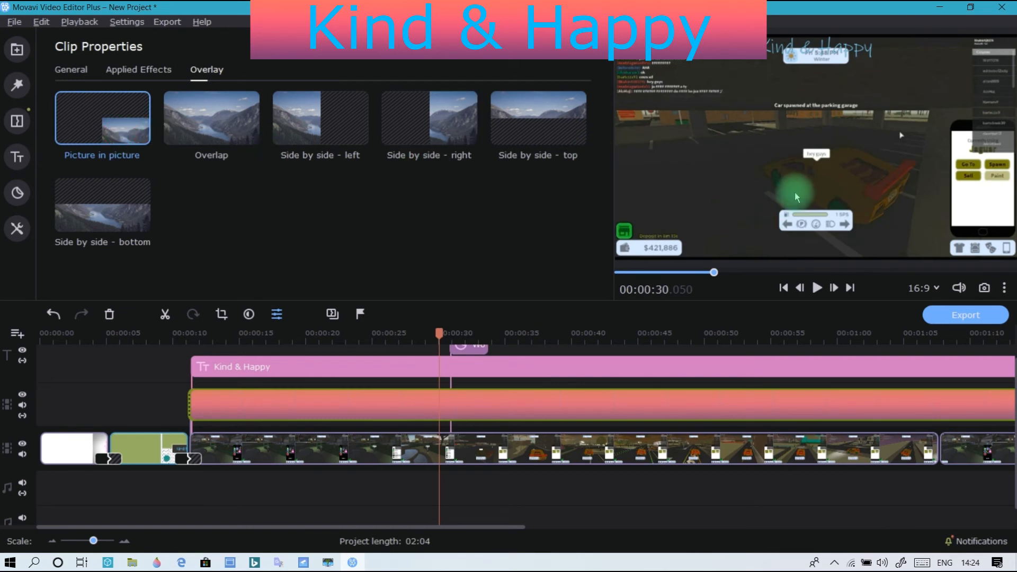
pyautogui.click(521, 333)
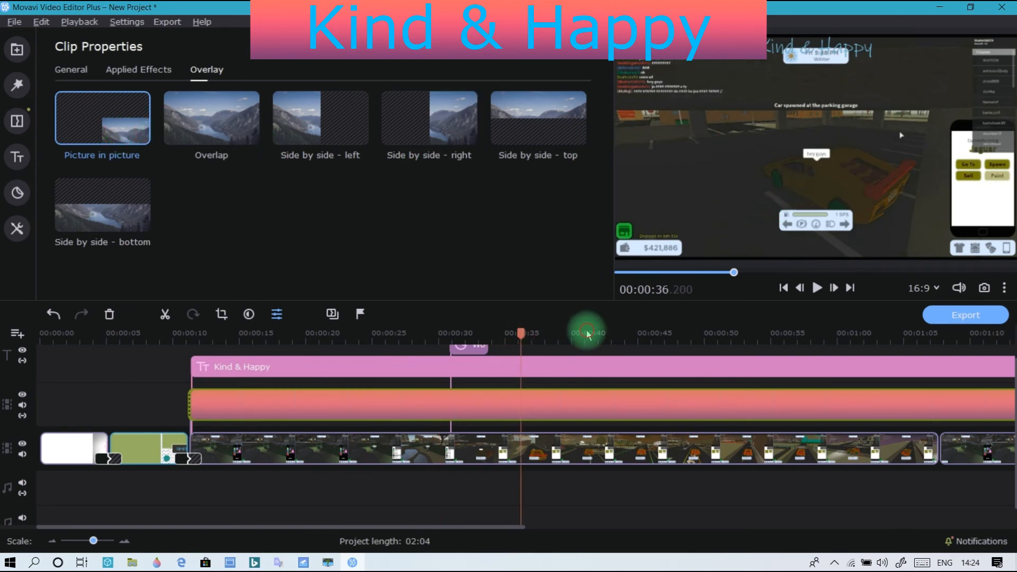
pyautogui.click(587, 333)
# Step: Delete the Red gradient banner clip from the overlay track
pyautogui.click(211, 397)
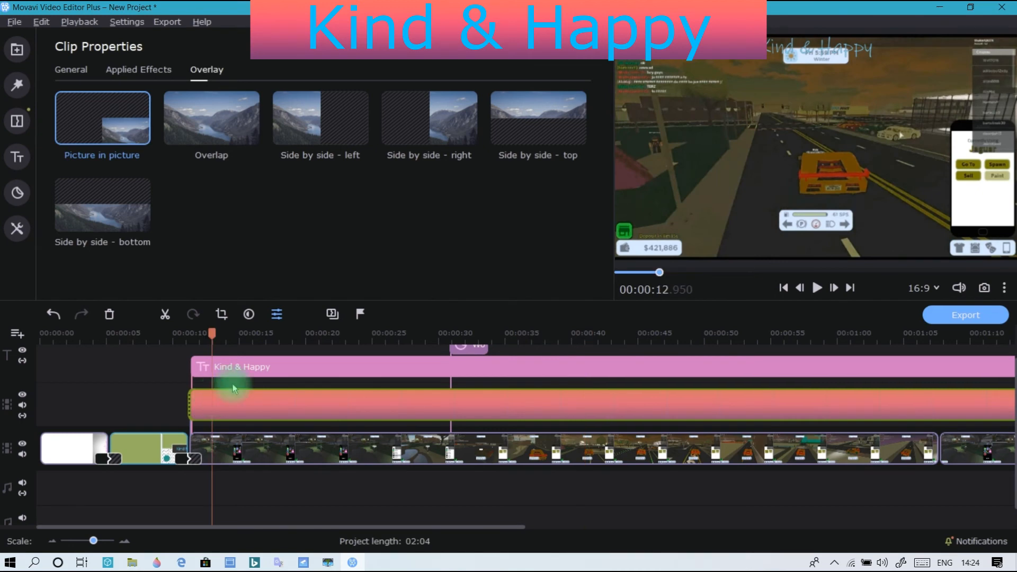
pyautogui.rightClick(242, 409)
pyautogui.click(238, 516)
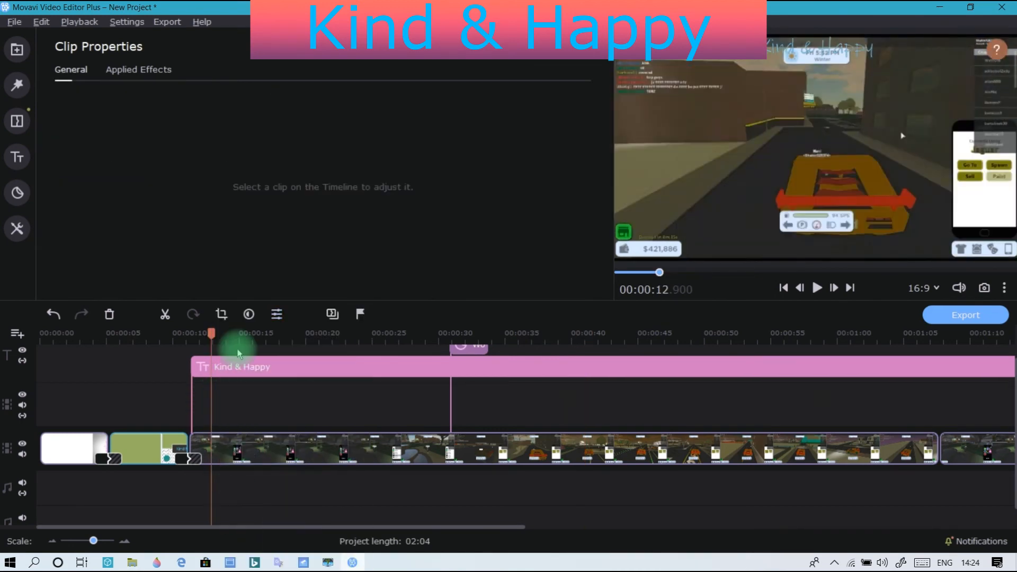
# Step: Browse the built-in music collection and the file import options for a background track
pyautogui.click(16, 125)
pyautogui.click(17, 85)
pyautogui.click(17, 50)
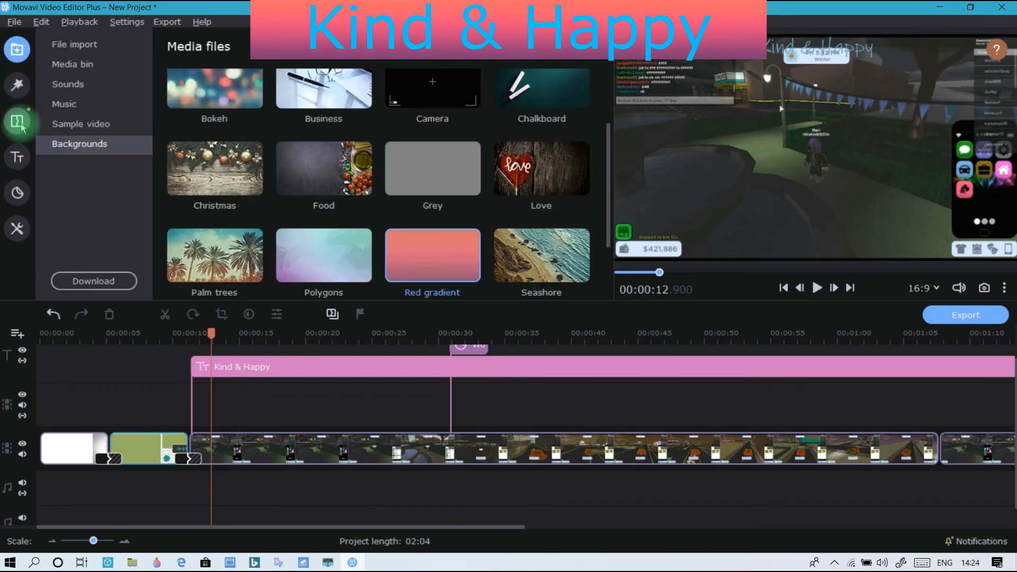
pyautogui.click(17, 120)
pyautogui.click(20, 48)
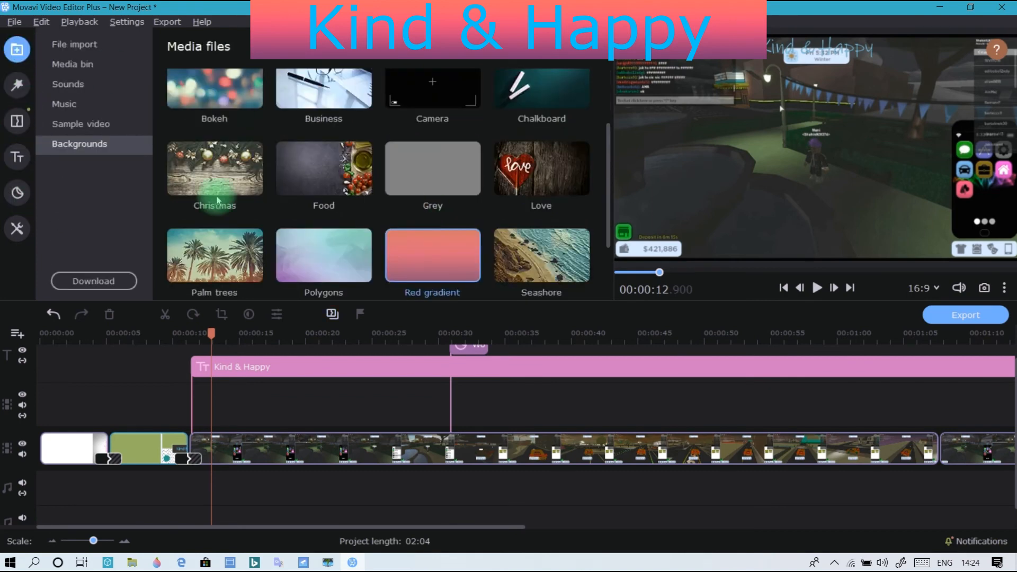
pyautogui.click(105, 114)
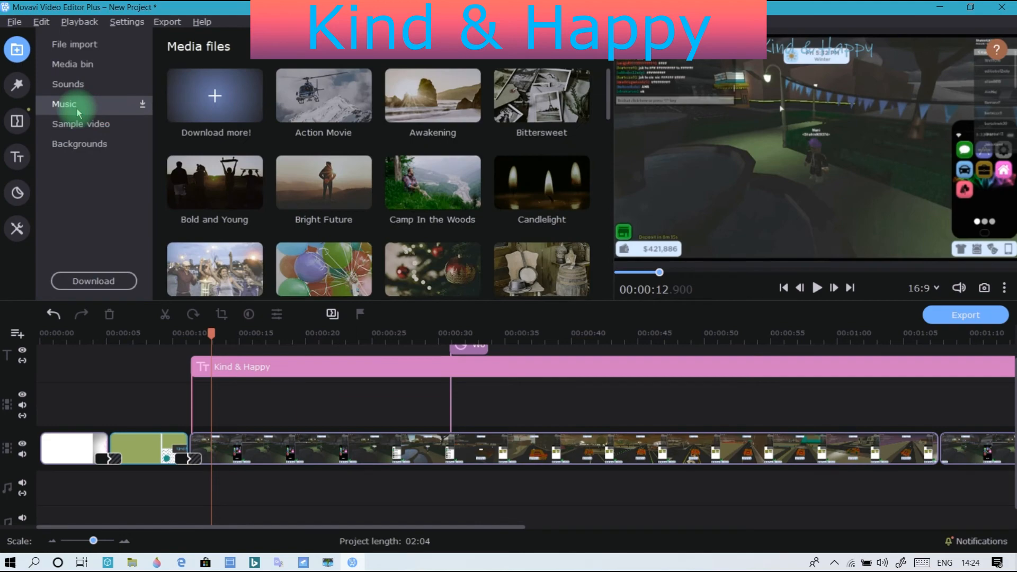
pyautogui.scroll(-14, 335, 138)
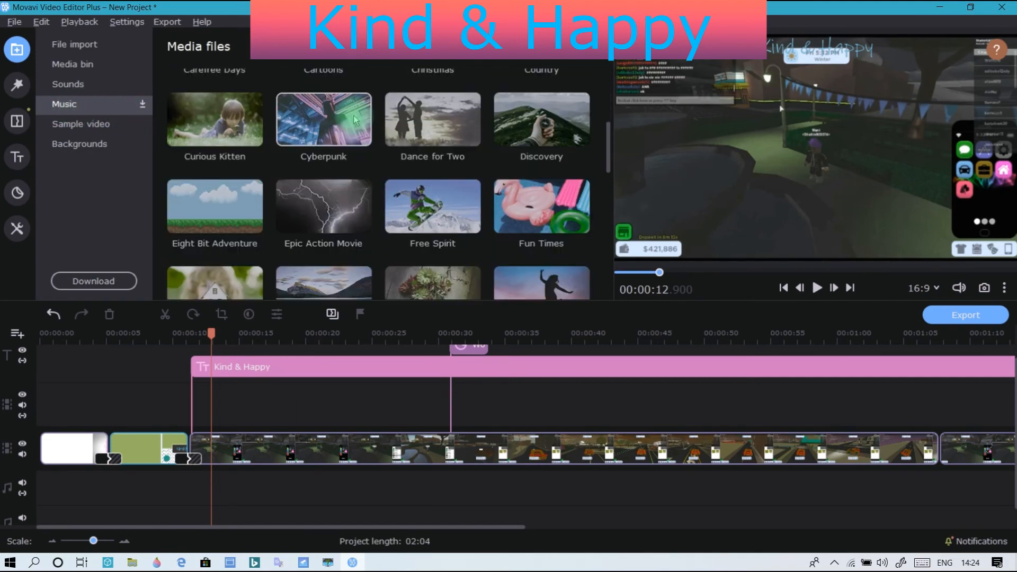
pyautogui.scroll(9, 420, 207)
pyautogui.scroll(5, 420, 207)
pyautogui.scroll(-14, 418, 201)
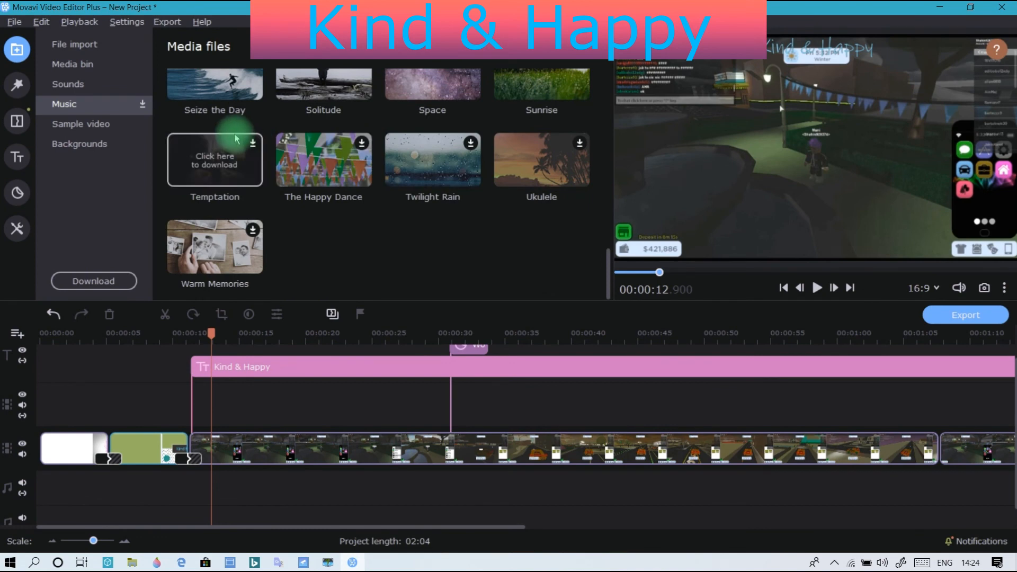
pyautogui.click(76, 44)
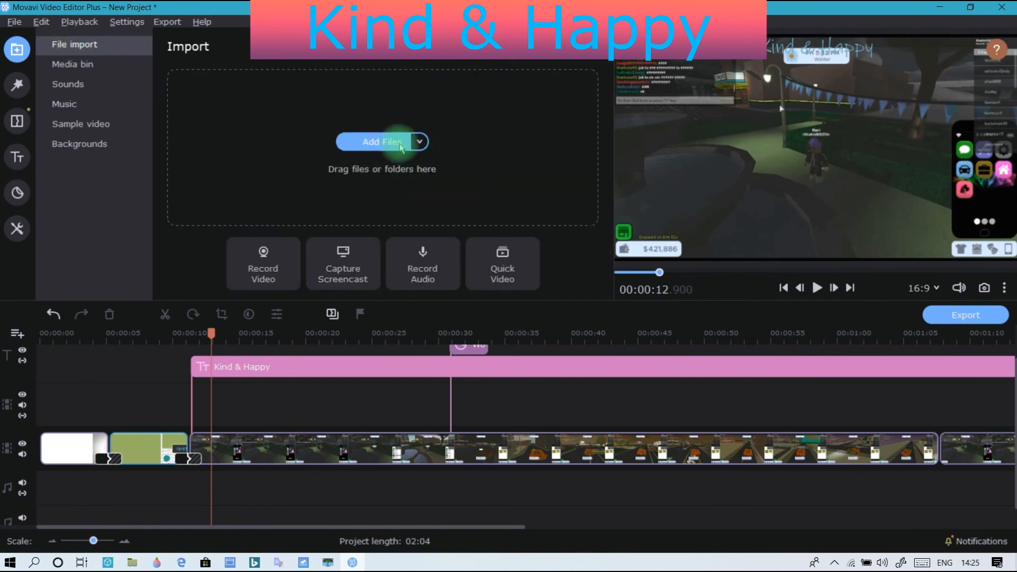
pyautogui.click(101, 103)
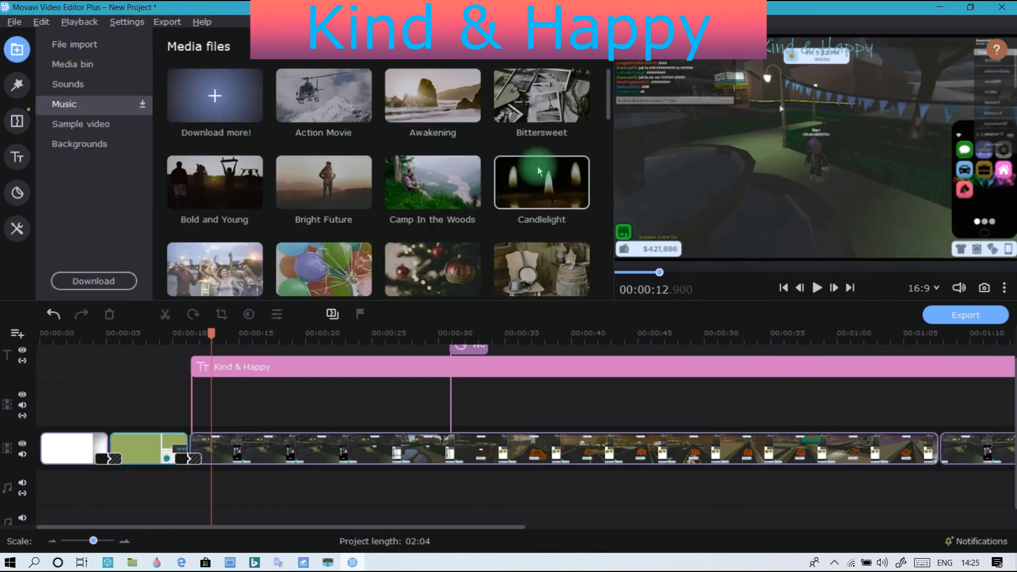
# Step: Preview the Bittersweet music track and add it to the audio track where the gameplay footage begins
pyautogui.click(522, 93)
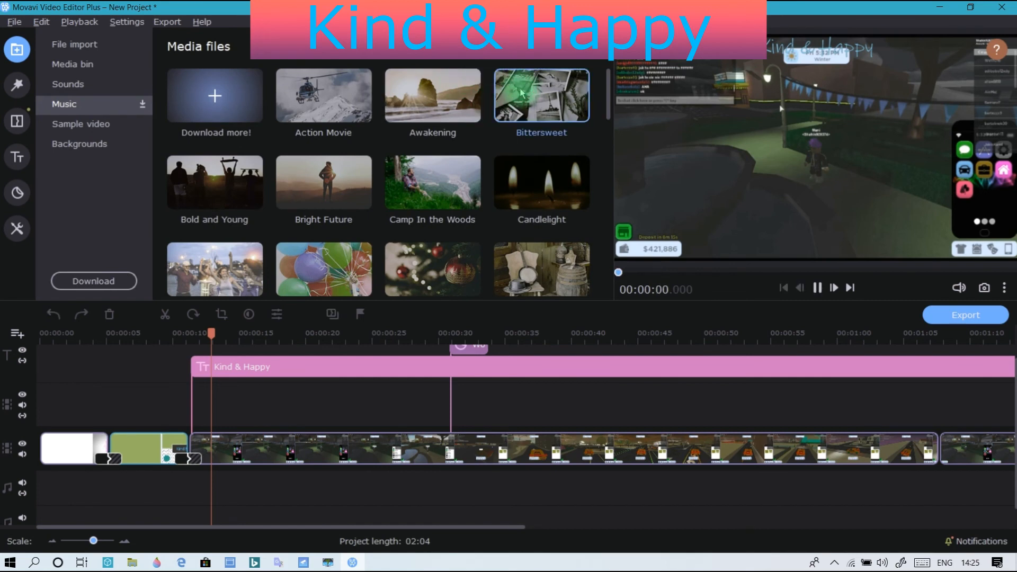
pyautogui.click(819, 289)
pyautogui.moveTo(520, 100); pyautogui.dragTo(193, 375)
# Step: Examine the whole timeline to compare where the Bittersweet music and the video footage end
pyautogui.scroll(-5, 410, 433)
pyautogui.hscroll(-1, 408, 439)
pyautogui.hscroll(2, 408, 439)
pyautogui.hscroll(-2, 408, 441)
pyautogui.hscroll(3, 407, 444)
pyautogui.hscroll(-2, 407, 446)
pyautogui.hscroll(1, 407, 447)
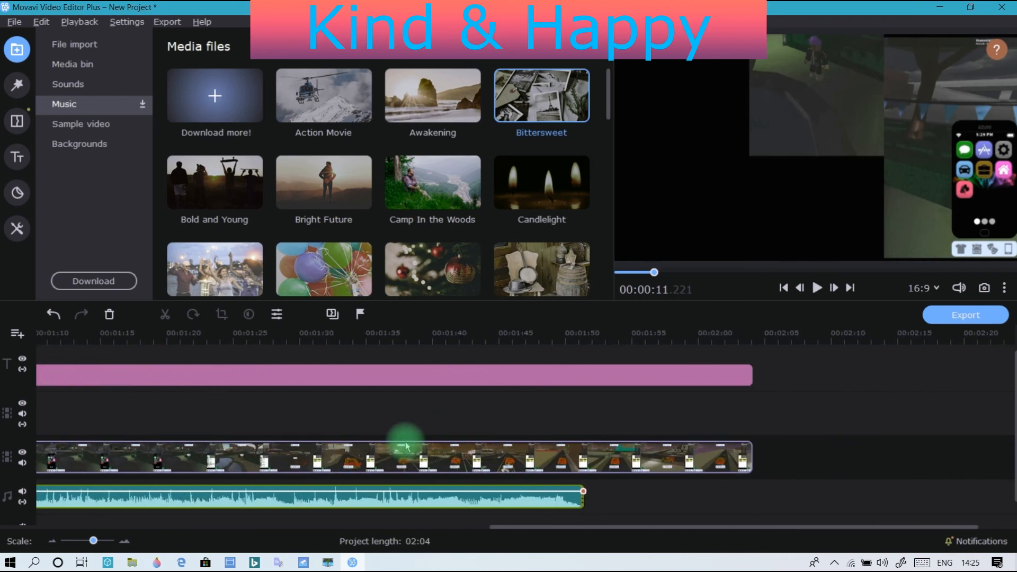
pyautogui.hscroll(-5, 406, 446)
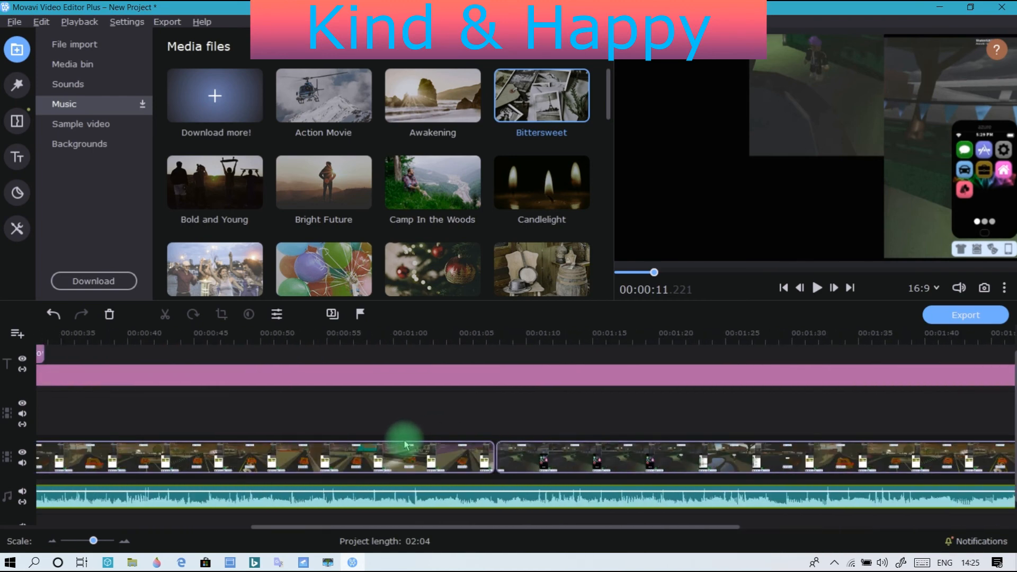
# Step: Set the Bittersweet music clip's speed to 146% and play it back
pyautogui.doubleClick(320, 506)
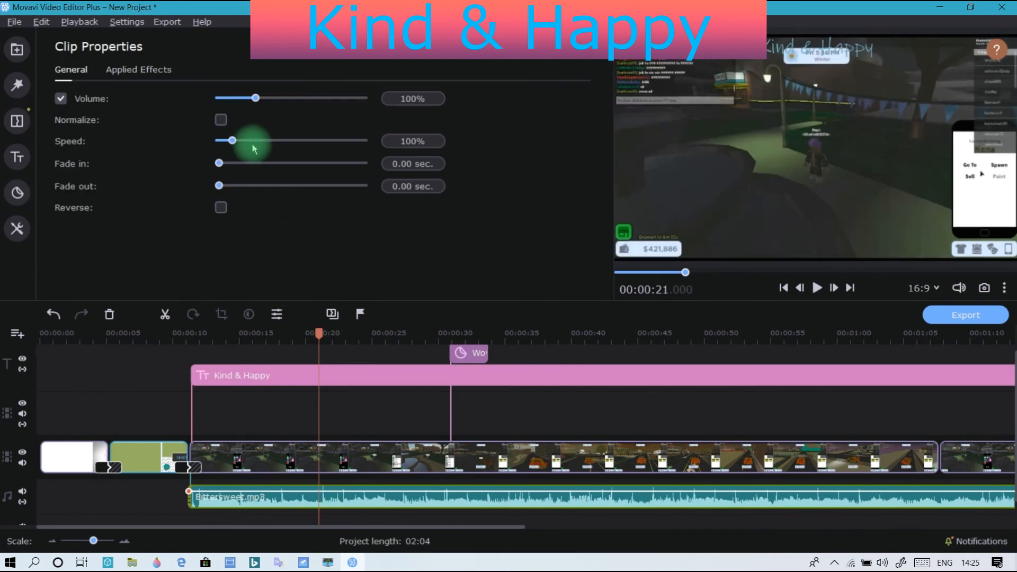
pyautogui.moveTo(236, 145); pyautogui.dragTo(238, 141)
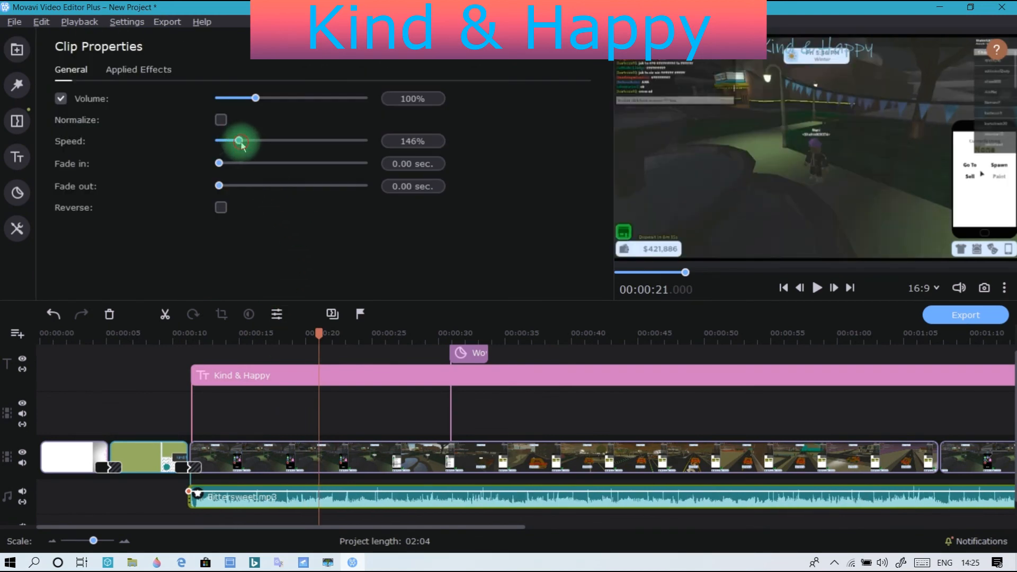
pyautogui.press('space')
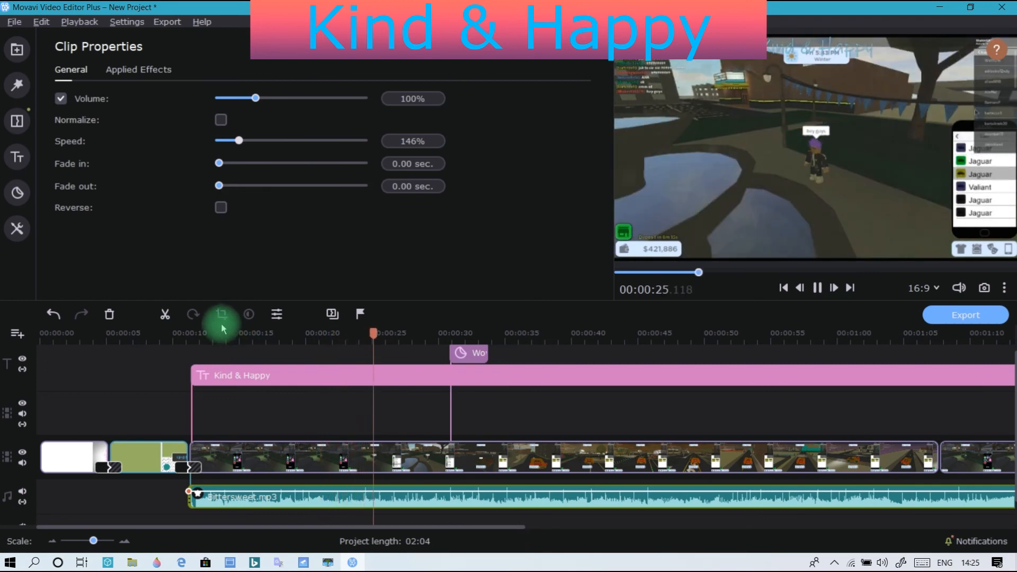
pyautogui.press('space')
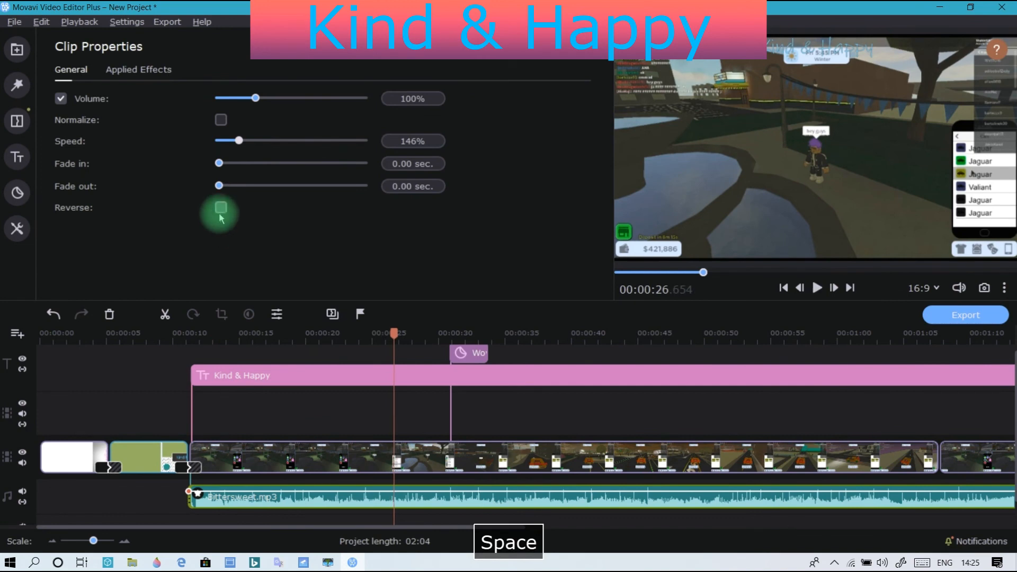
# Step: Try reversing the Bittersweet music clip, listen to it, and turn the reversal off again
pyautogui.click(221, 209)
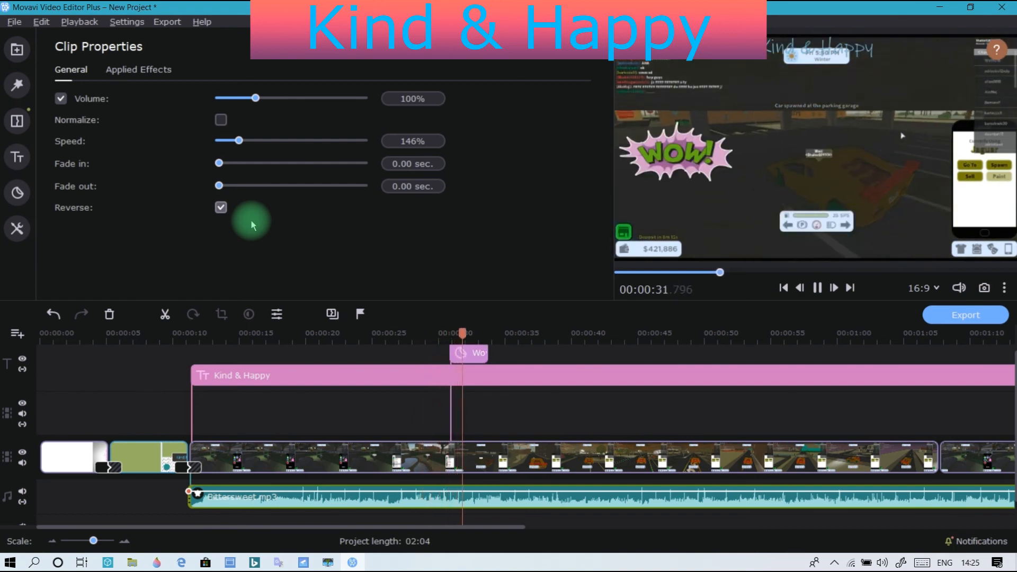
pyautogui.press('space')
pyautogui.click(222, 210)
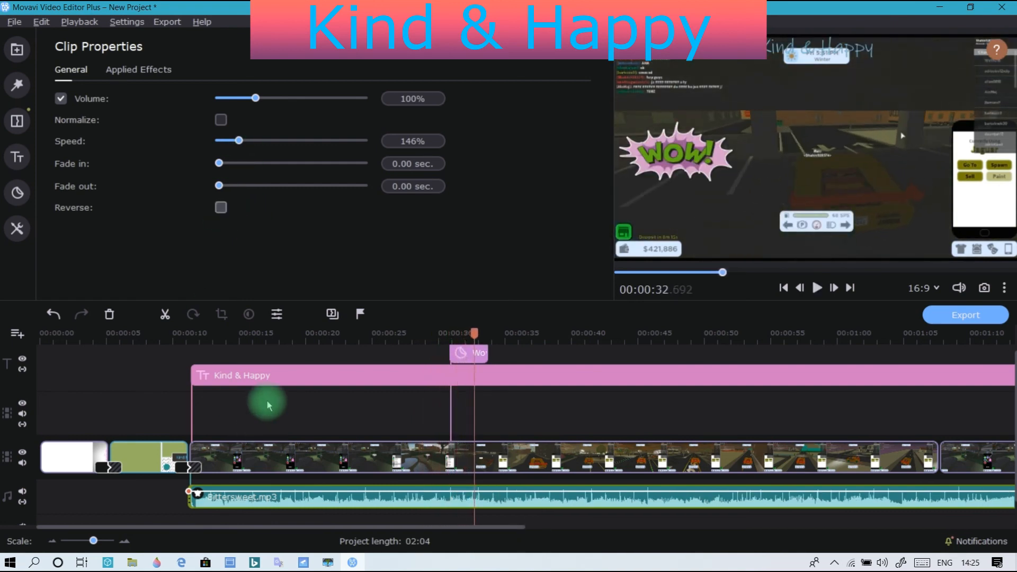
# Step: Move the Bittersweet music clip to the very beginning of the project and play the video from the start
pyautogui.moveTo(220, 335); pyautogui.dragTo(30, 347)
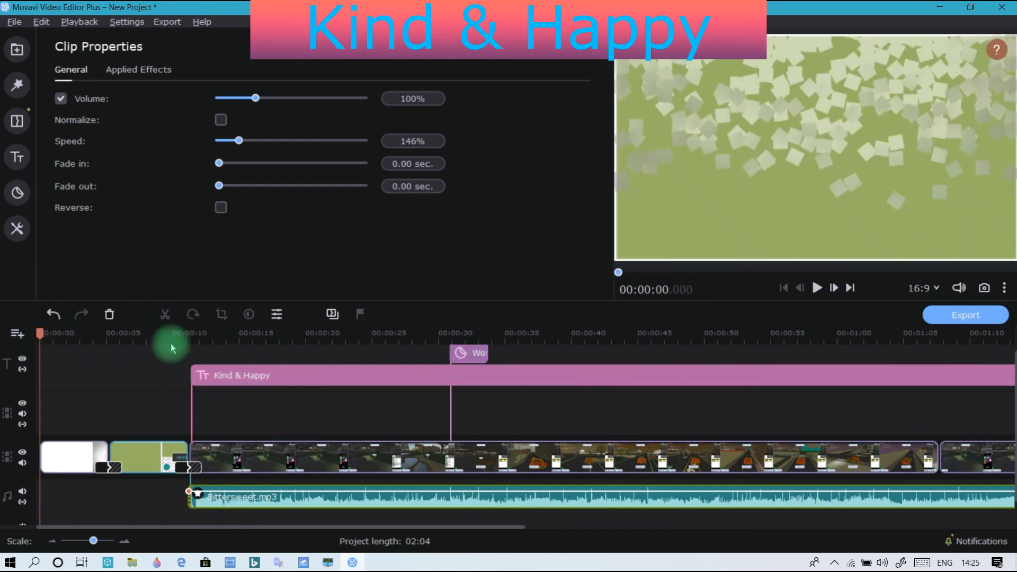
pyautogui.moveTo(250, 500); pyautogui.dragTo(105, 513)
pyautogui.press('space')
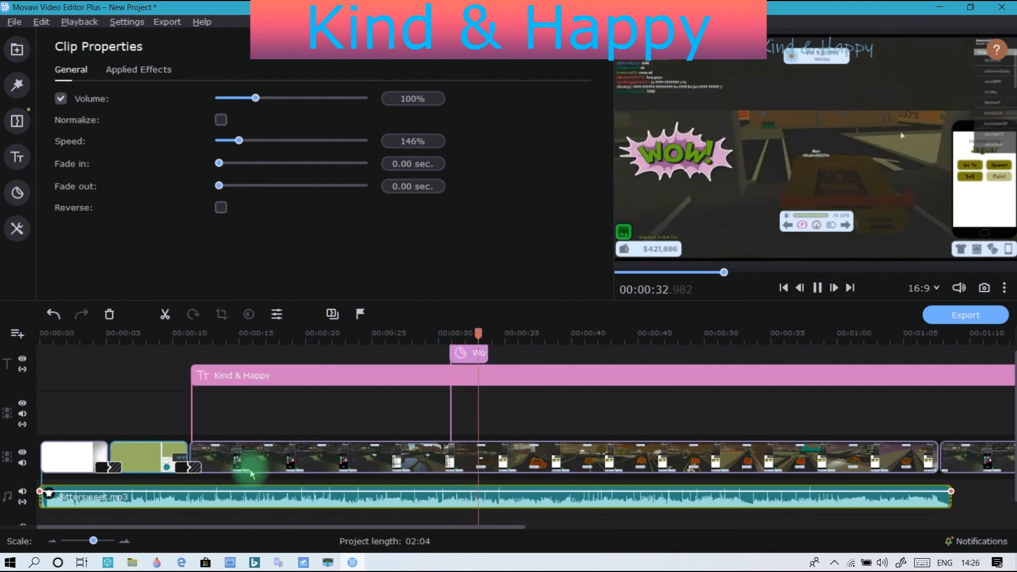
pyautogui.press('space')
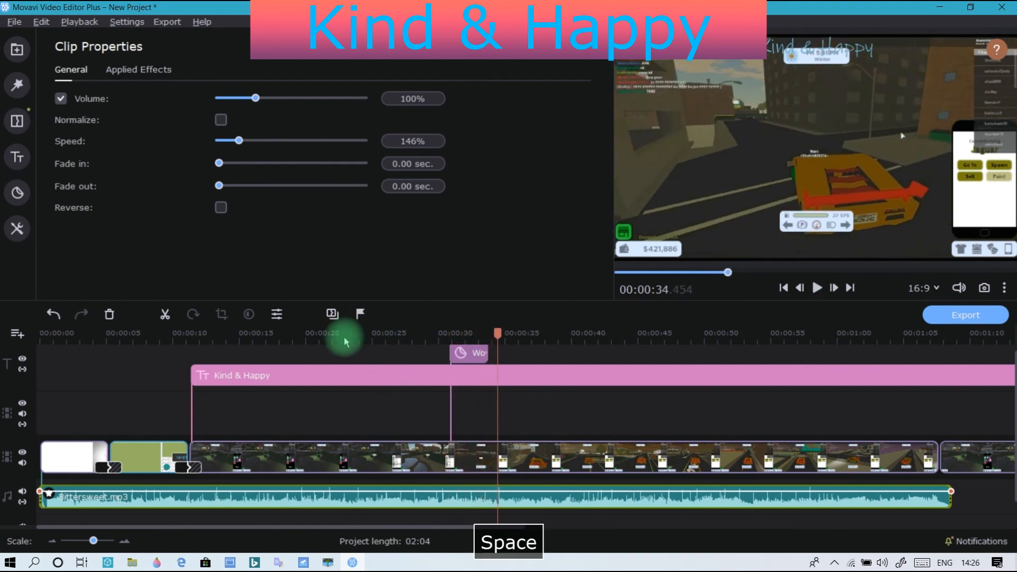
# Step: Return the playhead to the start of the project and minimize the editor window
pyautogui.moveTo(343, 339); pyautogui.dragTo(2, 283)
pyautogui.click(500, 240)
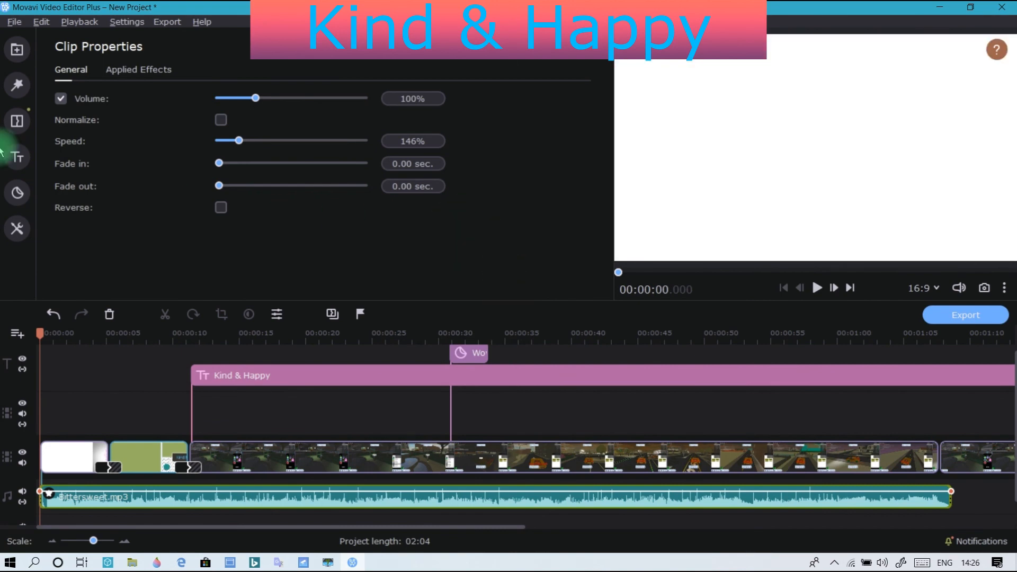
pyautogui.click(946, 12)
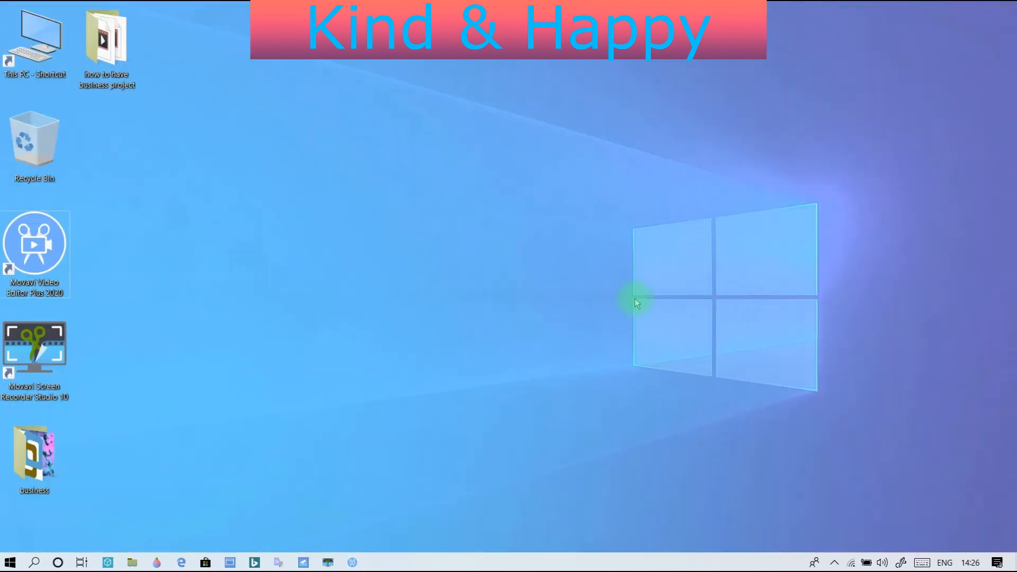